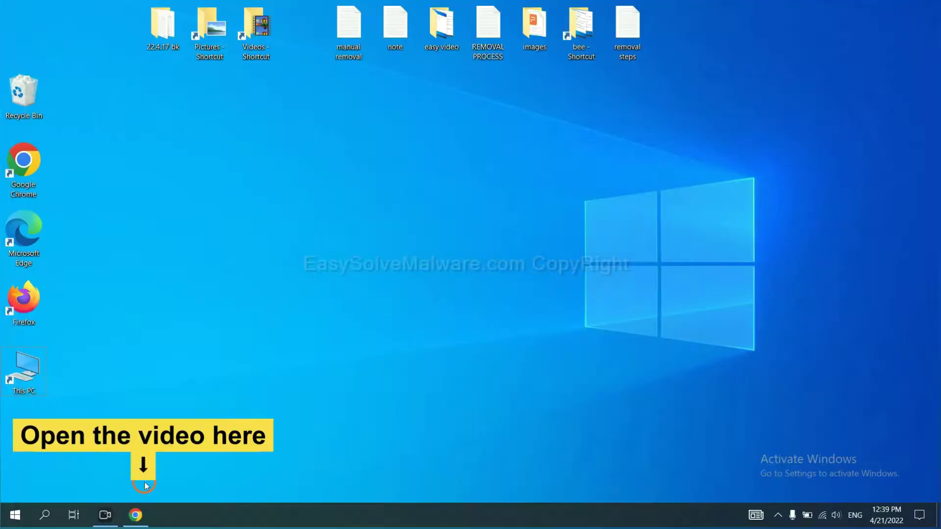
# Open the easysolvemalware.com removal guide from the video description and download the SpyHunter installer for Windows
pyautogui.click(136, 514)
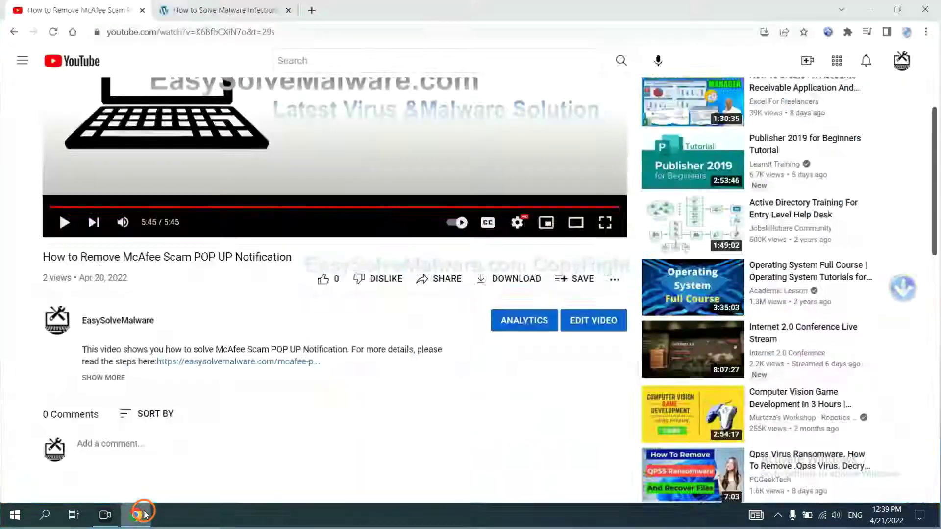
pyautogui.click(259, 363)
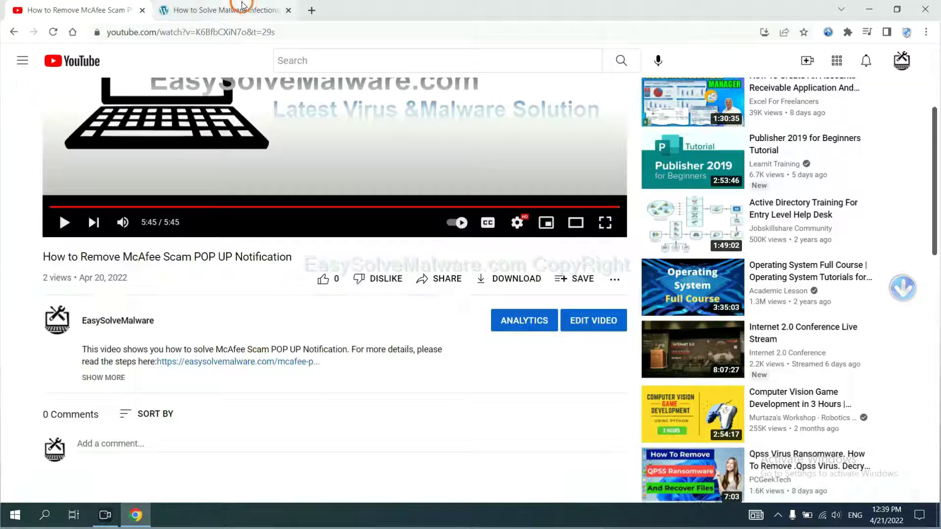
pyautogui.scroll(-4, 933, 245)
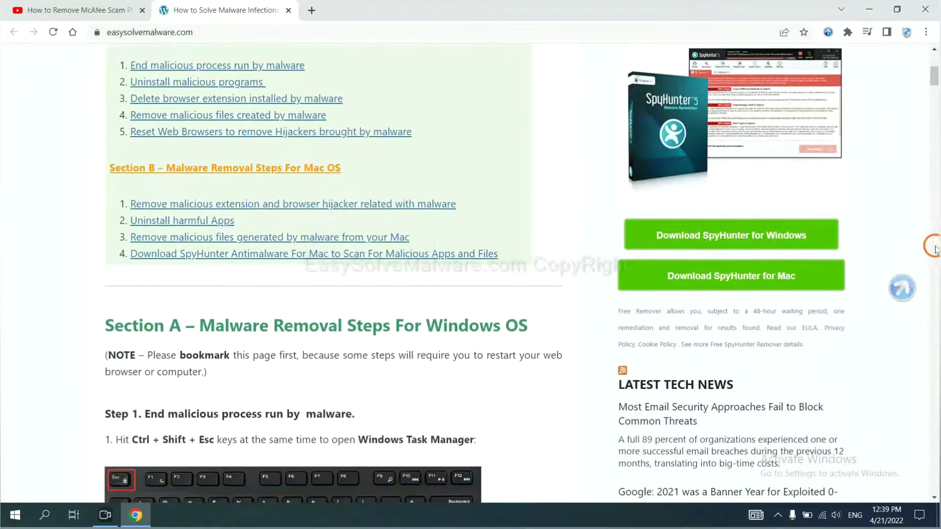
pyautogui.click(798, 234)
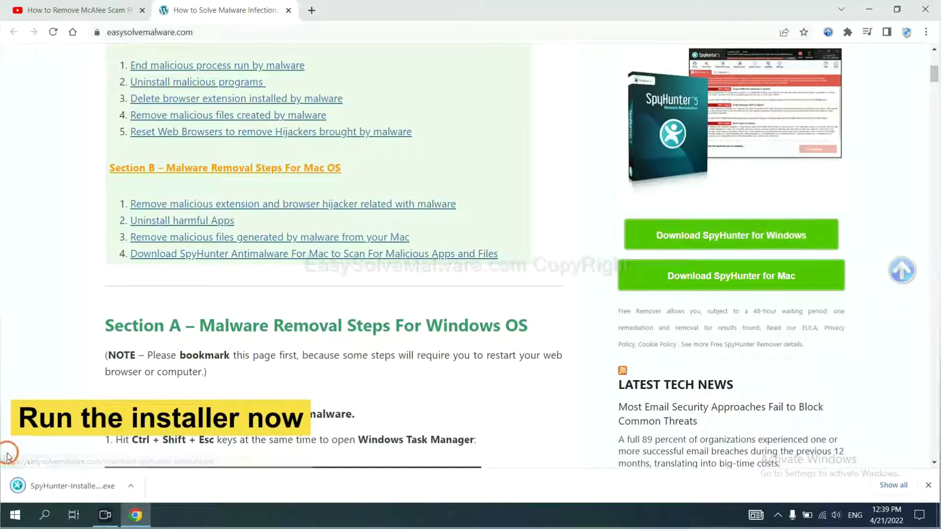
# Run the SpyHunter installer in English, accept the EULA, and install SpyHunter 5
pyautogui.click(60, 487)
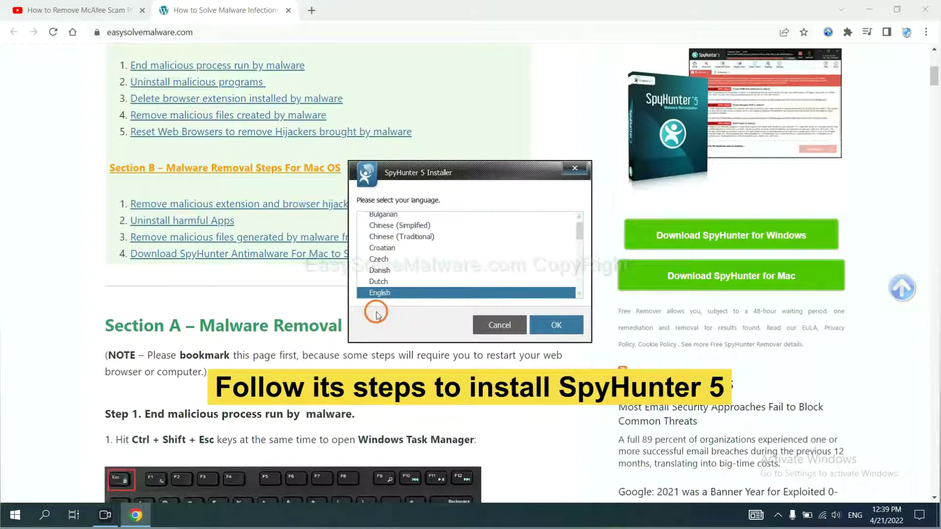
pyautogui.click(542, 322)
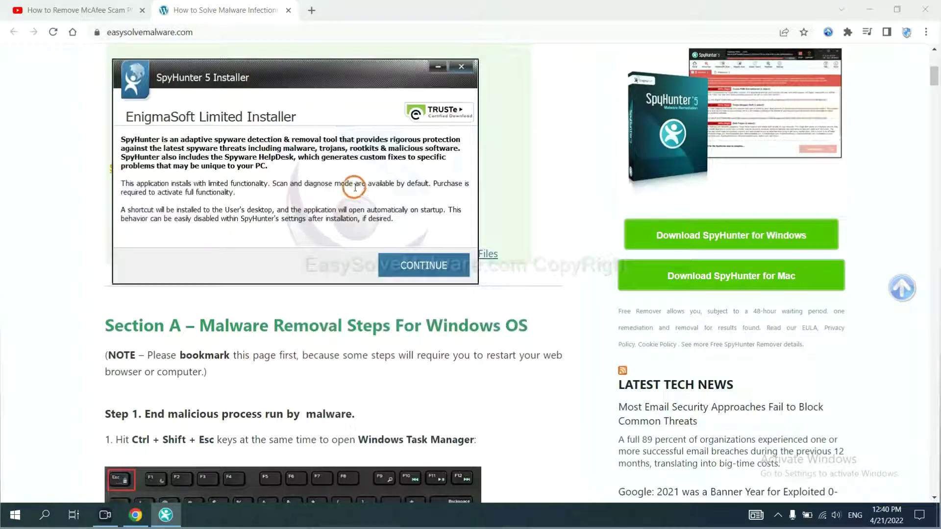
pyautogui.click(401, 267)
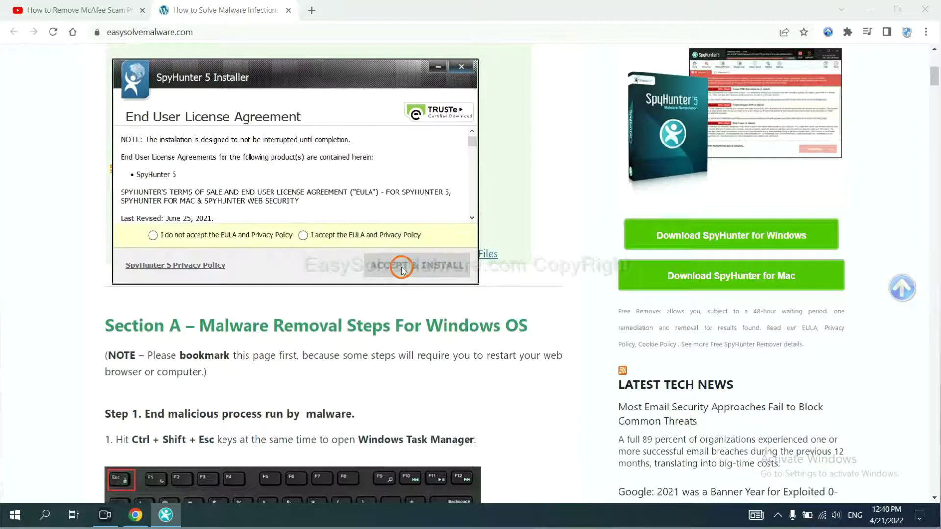
pyautogui.click(303, 234)
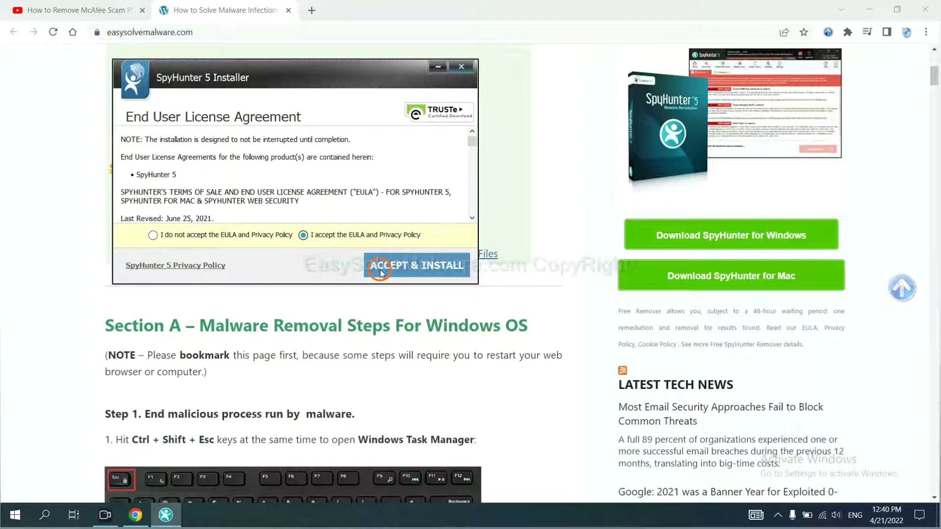
pyautogui.click(381, 271)
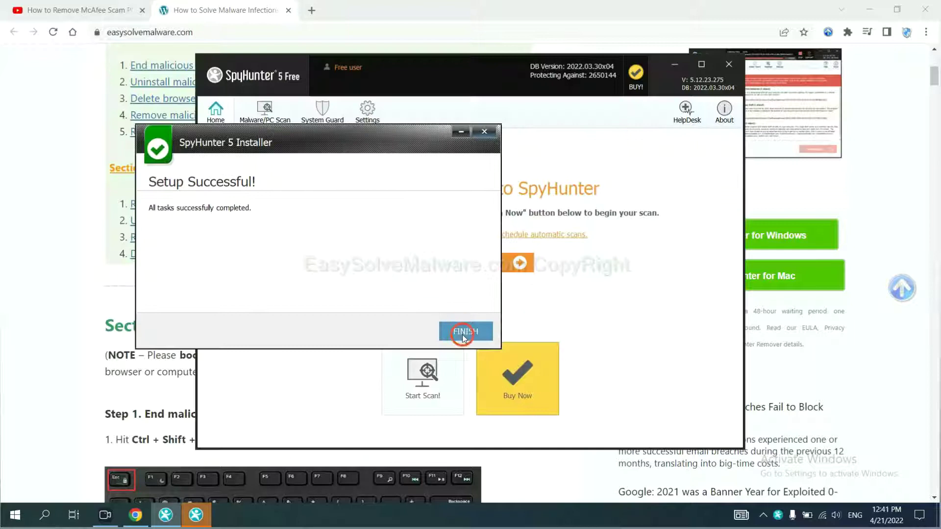
# Close the installer, scan the computer, and continue past the unknown object remove360.bat
pyautogui.click(464, 330)
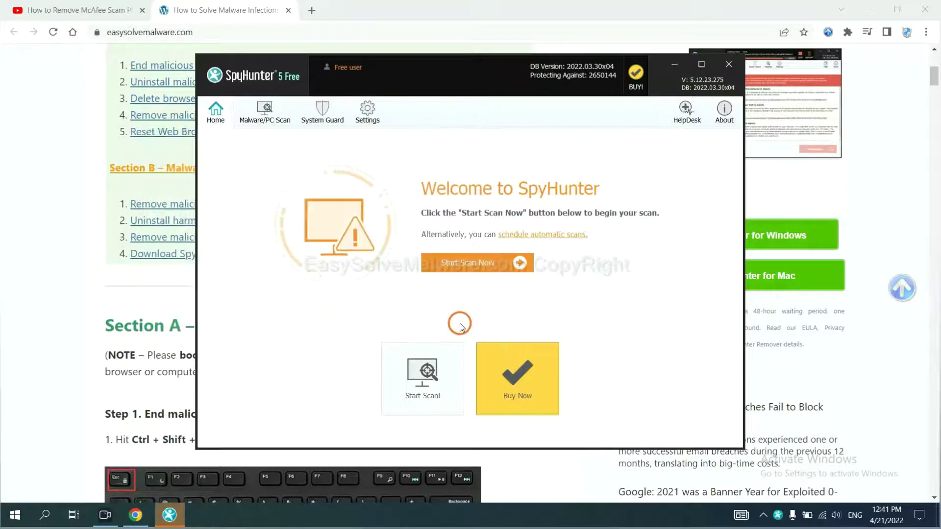
pyautogui.click(462, 266)
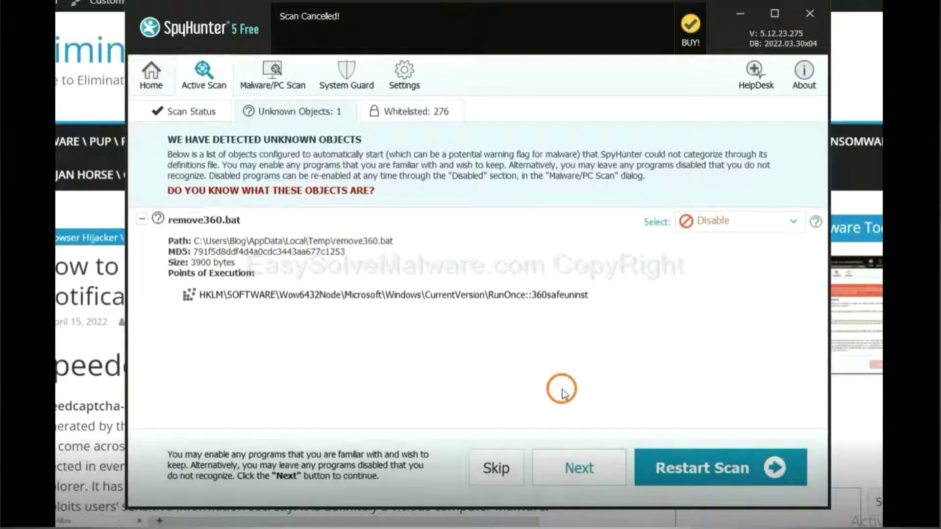
pyautogui.click(578, 472)
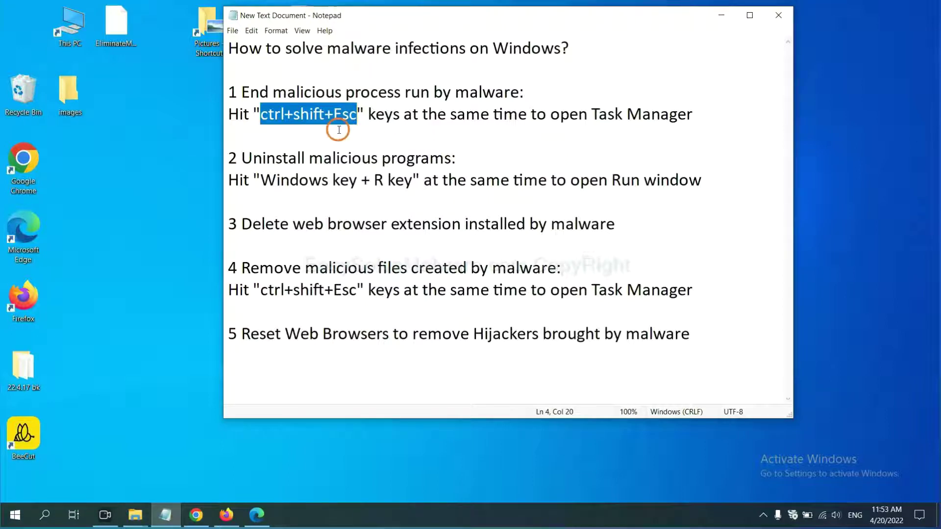
# Highlight the ctrl+shift+Esc shortcut in step 1 of the Notepad malware guide
pyautogui.moveTo(357, 115); pyautogui.dragTo(264, 117)
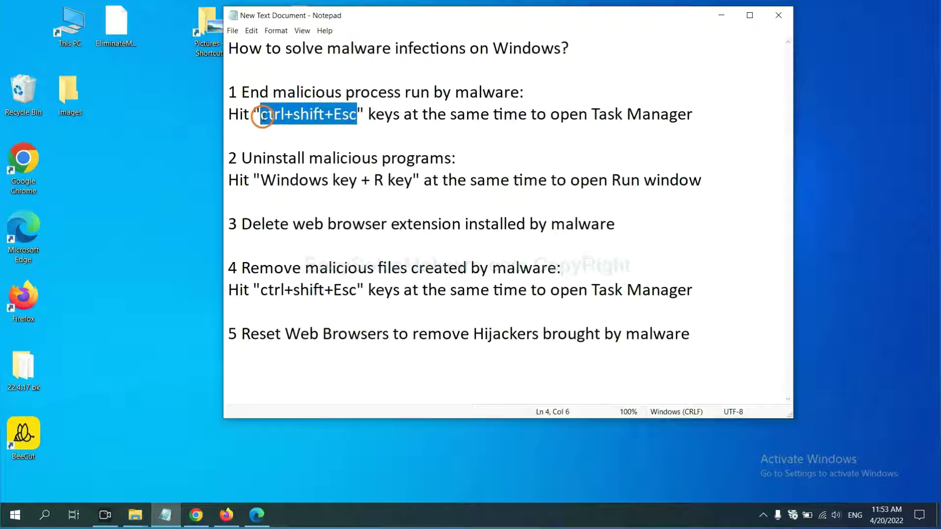
# End the Usermode Font Driver Host process in Task Manager, then close it and return to Notepad
pyautogui.hotkey('ctrl', 'shift', 'Escape')
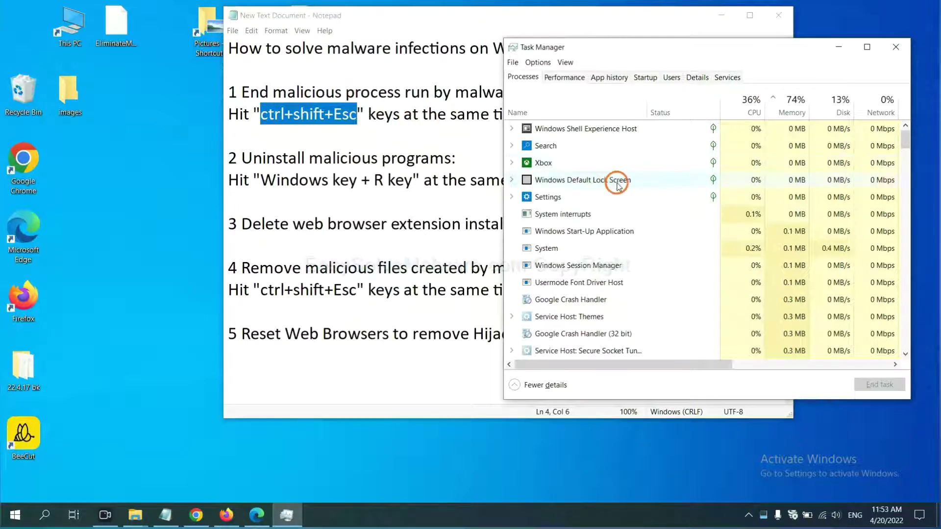
pyautogui.click(629, 247)
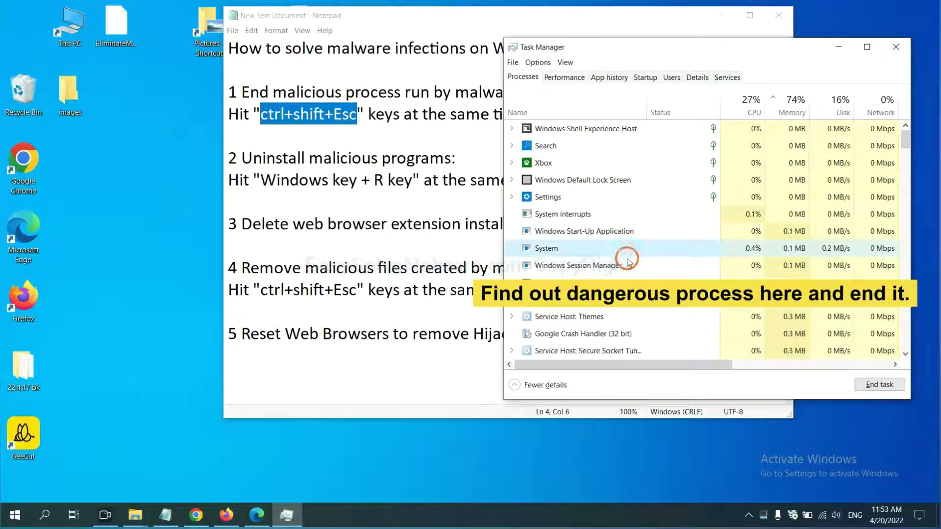
pyautogui.click(624, 282)
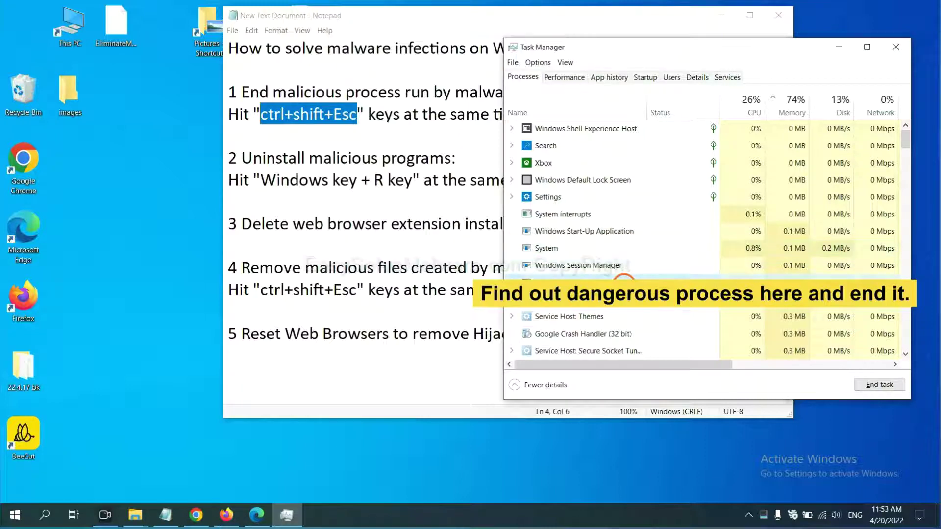
pyautogui.click(890, 386)
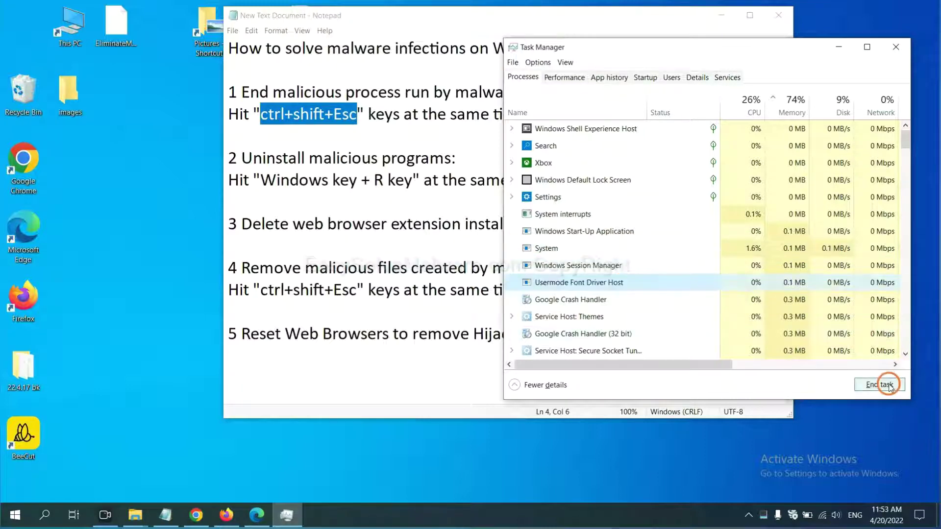
pyautogui.click(893, 47)
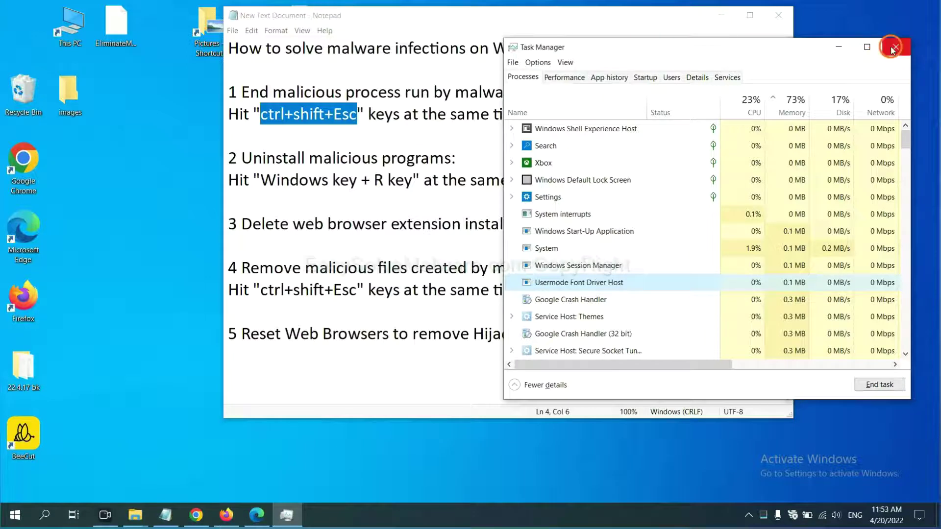
pyautogui.click(586, 168)
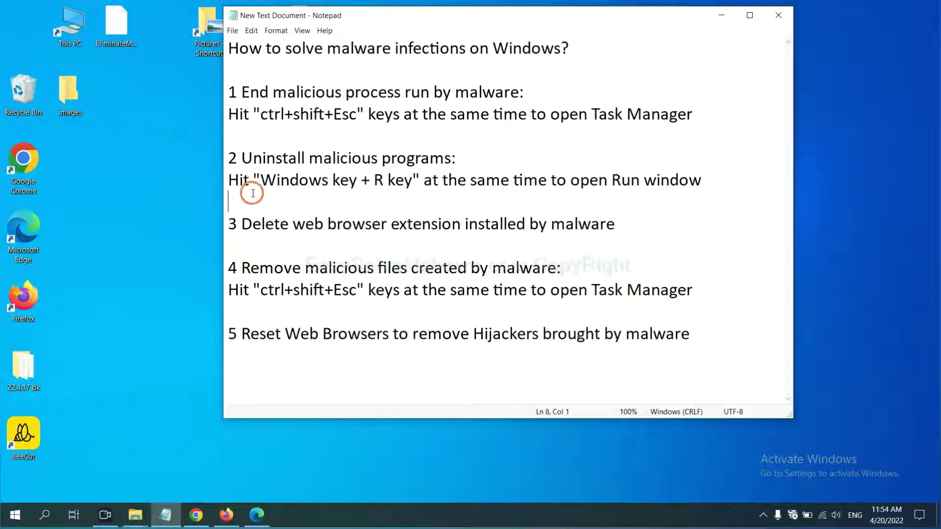
# Following step 2, run 'control panel' from the Win+R Run dialog
pyautogui.moveTo(259, 181); pyautogui.dragTo(417, 196)
pyautogui.press('super+r')
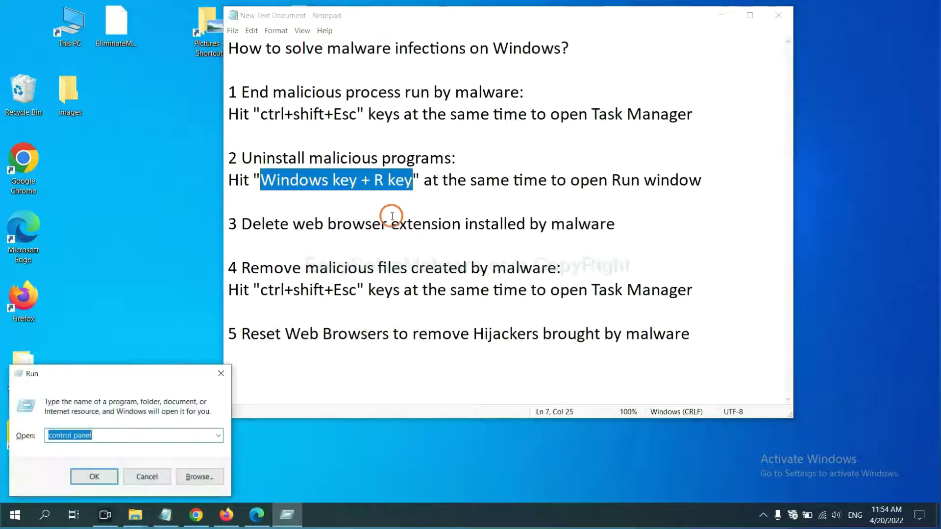
pyautogui.moveTo(142, 374); pyautogui.dragTo(718, 164)
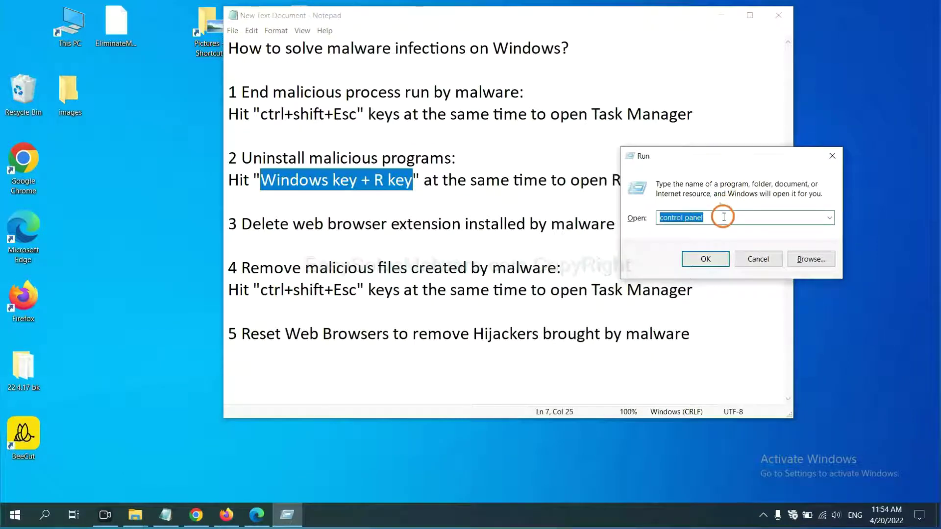
pyautogui.moveTo(726, 216); pyautogui.dragTo(631, 219)
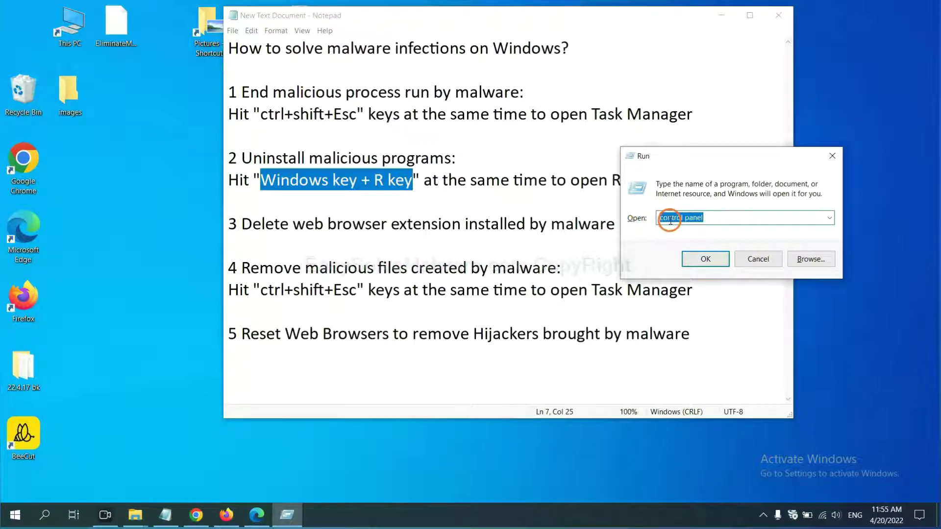
pyautogui.click(704, 260)
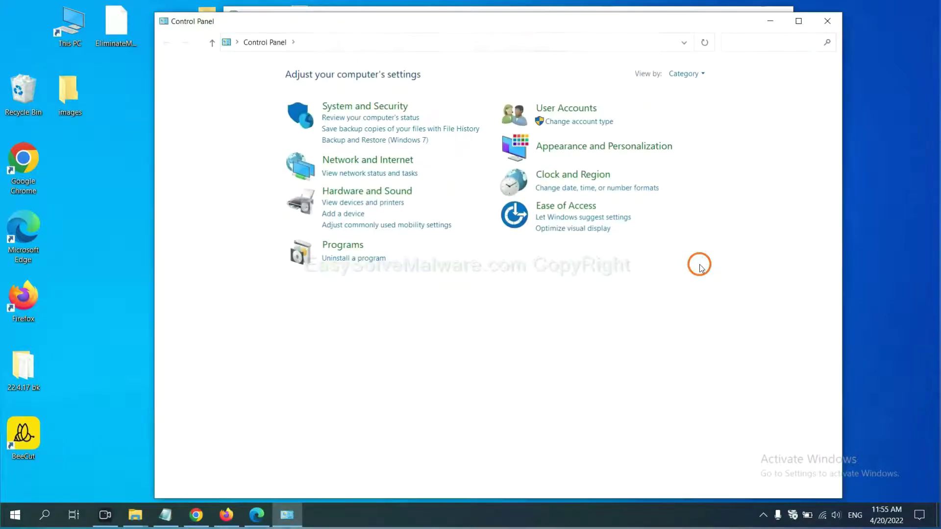
pyautogui.click(371, 259)
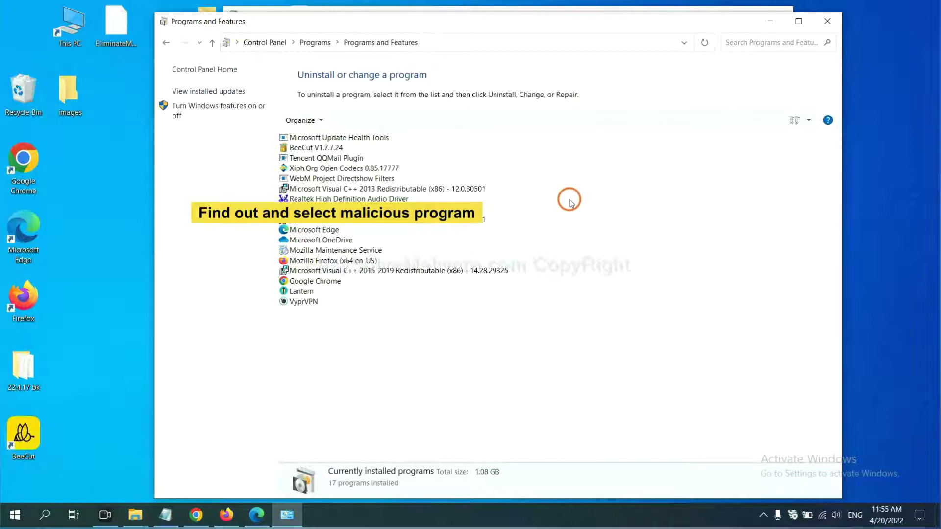
pyautogui.click(368, 168)
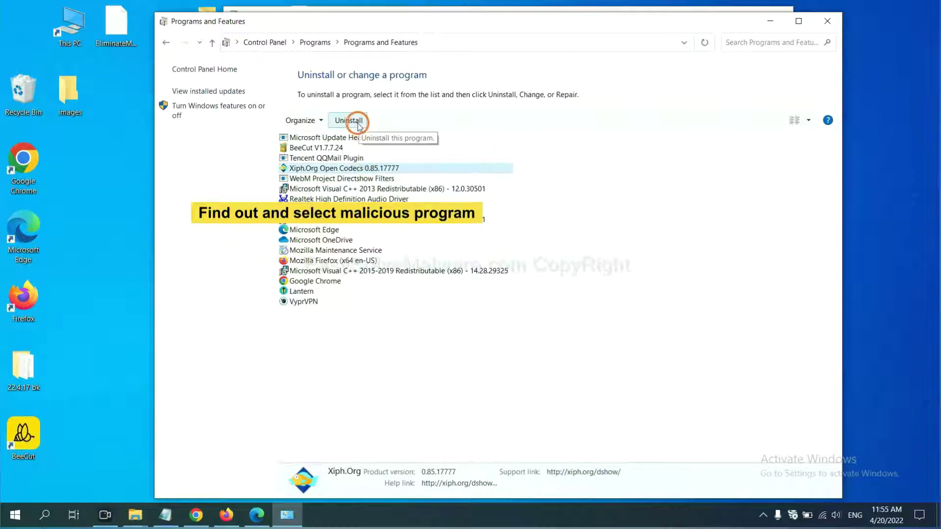
pyautogui.click(828, 21)
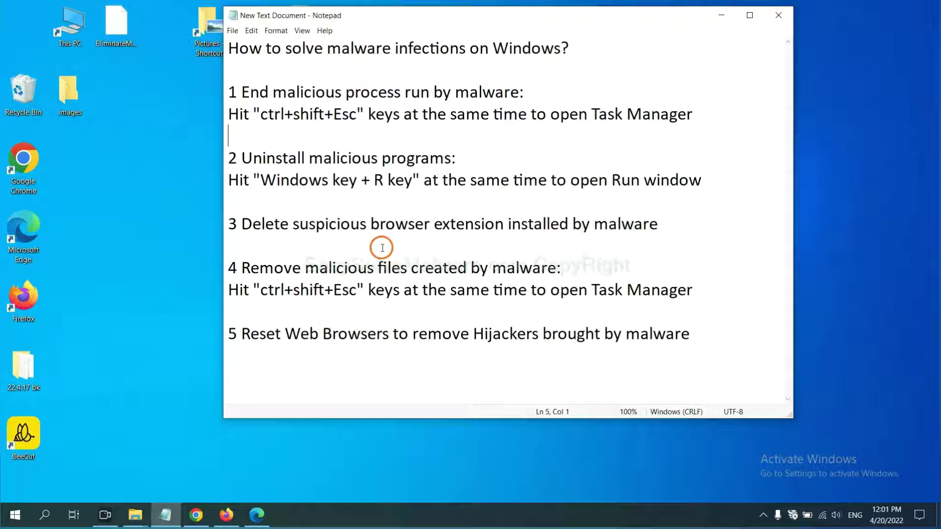
# Open Chrome's Extensions page, which lists the Scroll To Top extension
pyautogui.click(196, 514)
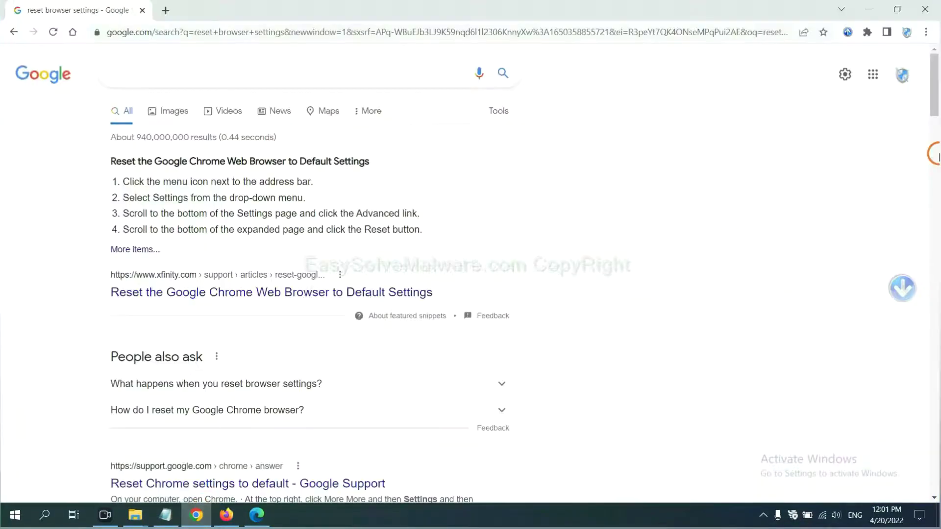
pyautogui.click(926, 33)
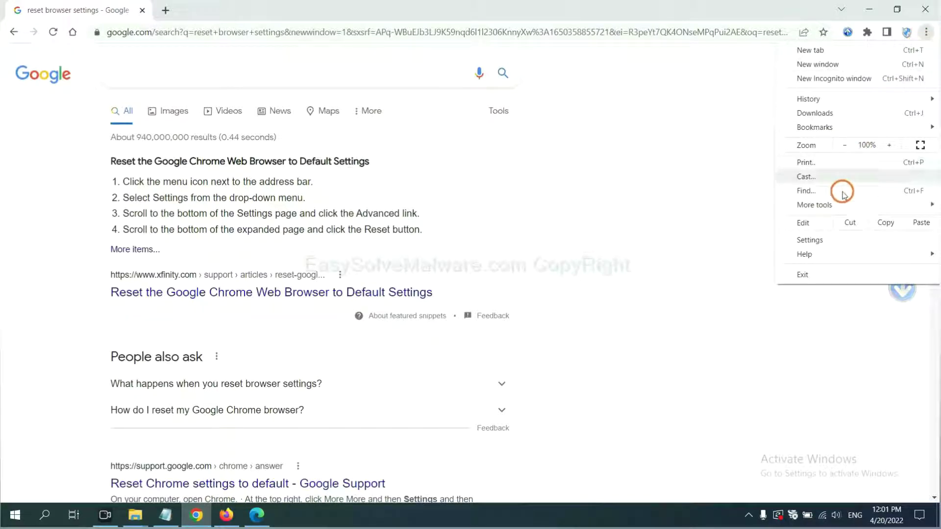
pyautogui.moveTo(843, 205)
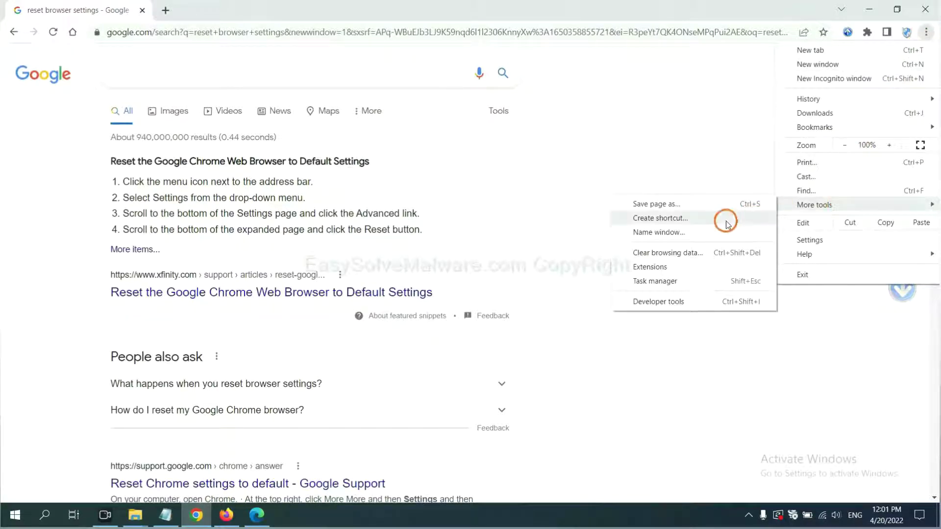
pyautogui.click(692, 265)
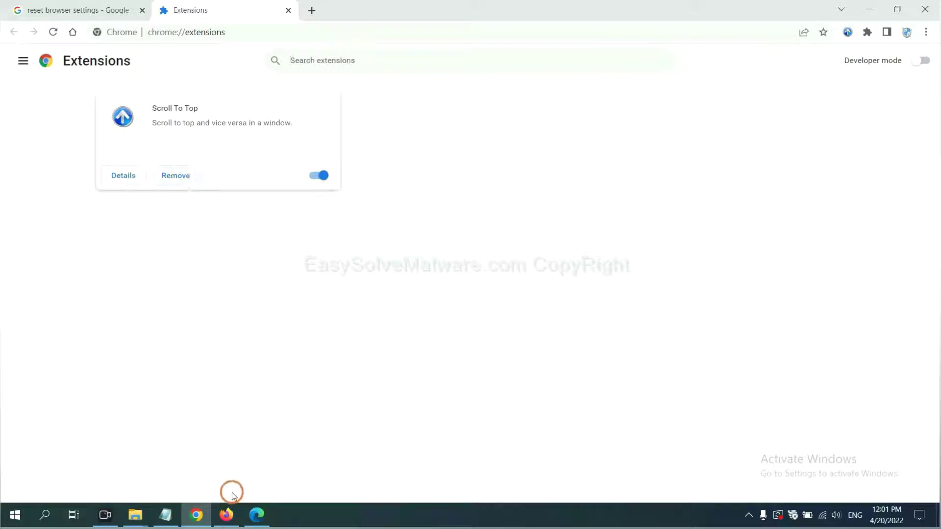
# Open Firefox's Add-ons Manager and bring up the GIPHY for Firefox extension's options
pyautogui.click(224, 514)
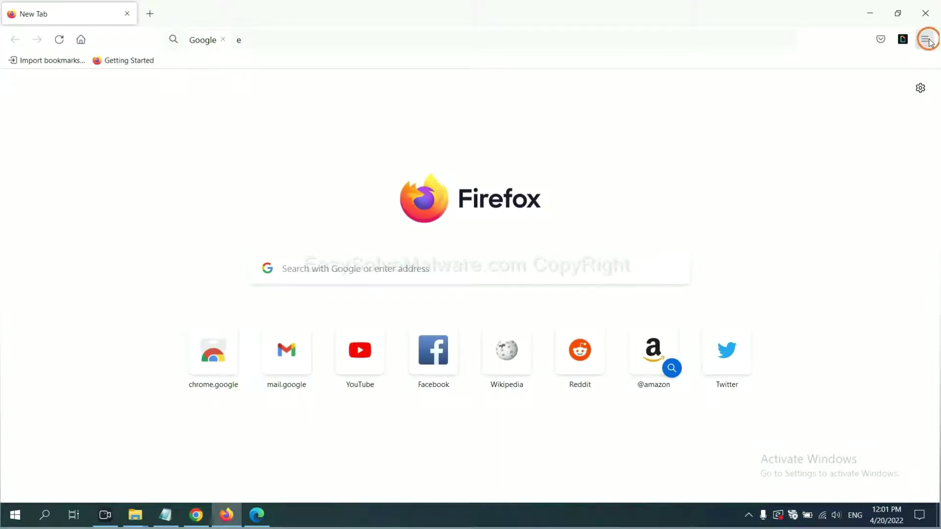
pyautogui.click(926, 40)
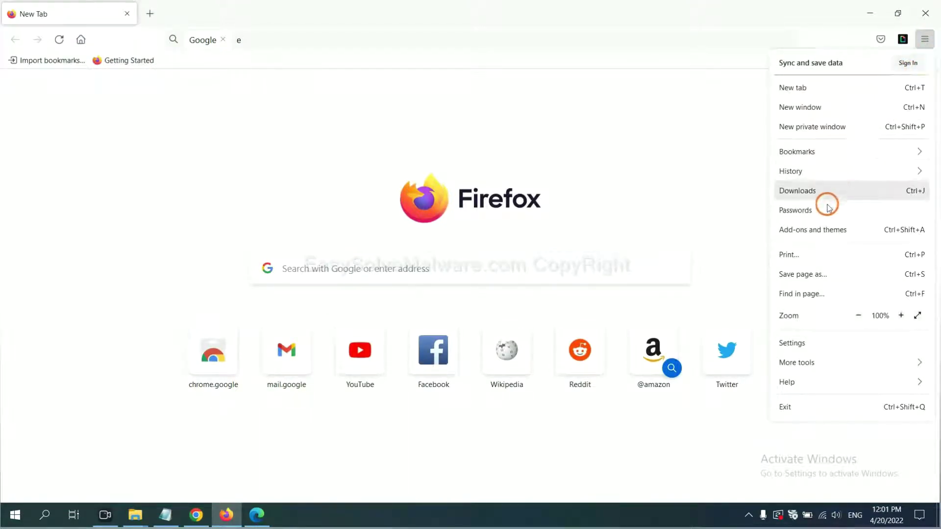
pyautogui.click(822, 233)
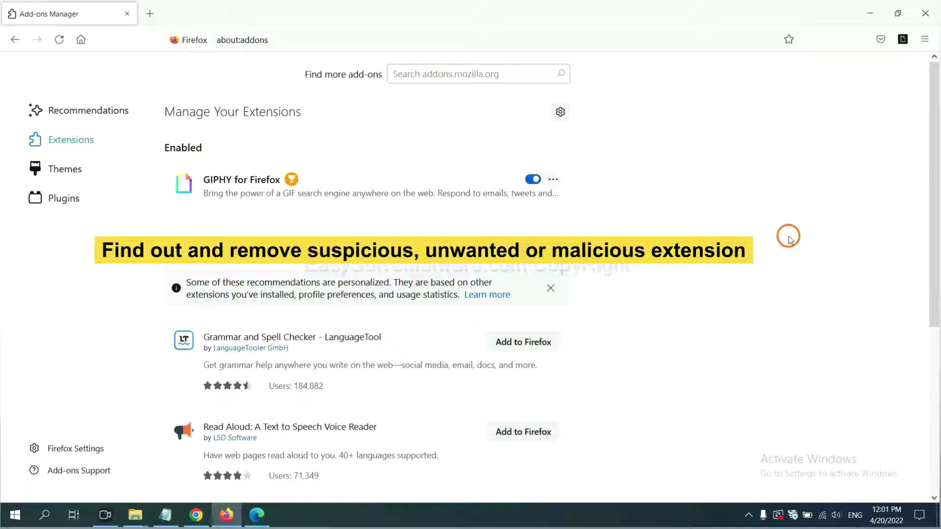
pyautogui.click(553, 180)
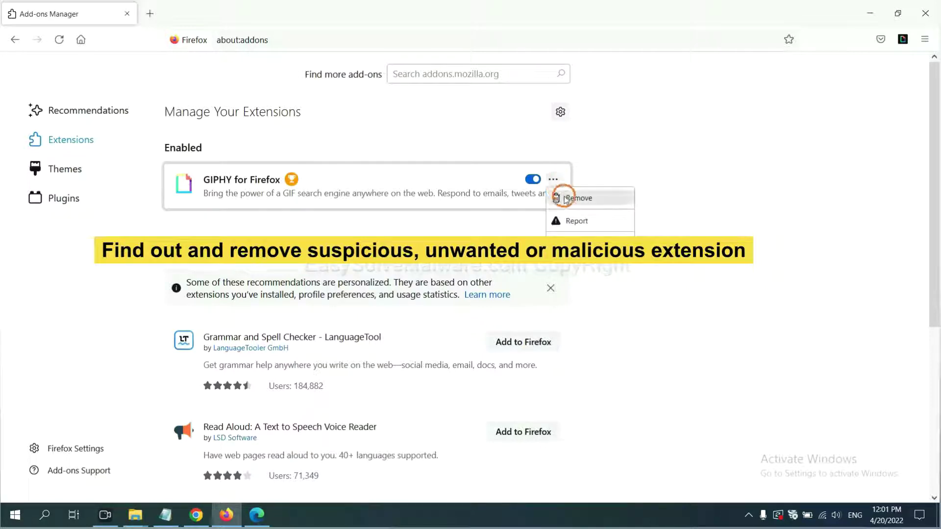
pyautogui.click(256, 516)
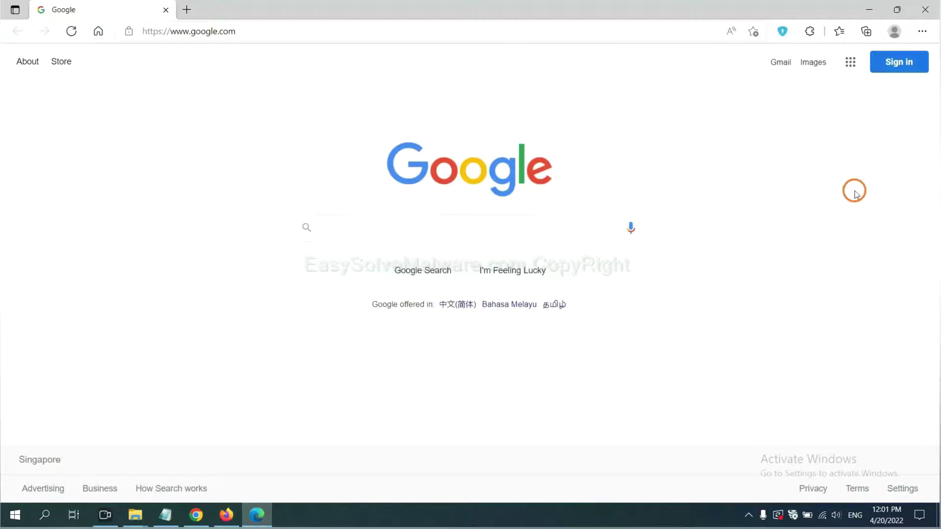
# Remove the ArcVpn Free Fast VPN Proxy extension from Edge's extensions page
pyautogui.click(922, 32)
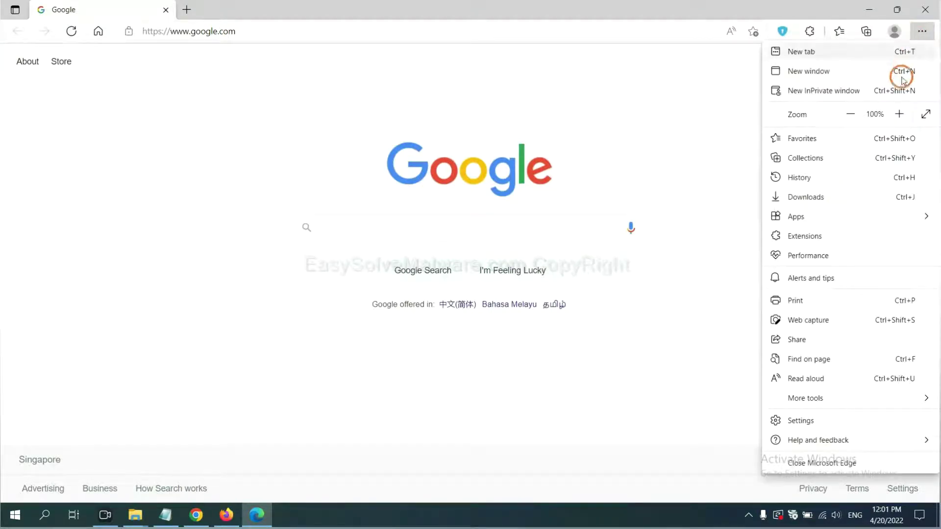
pyautogui.rightClick(809, 238)
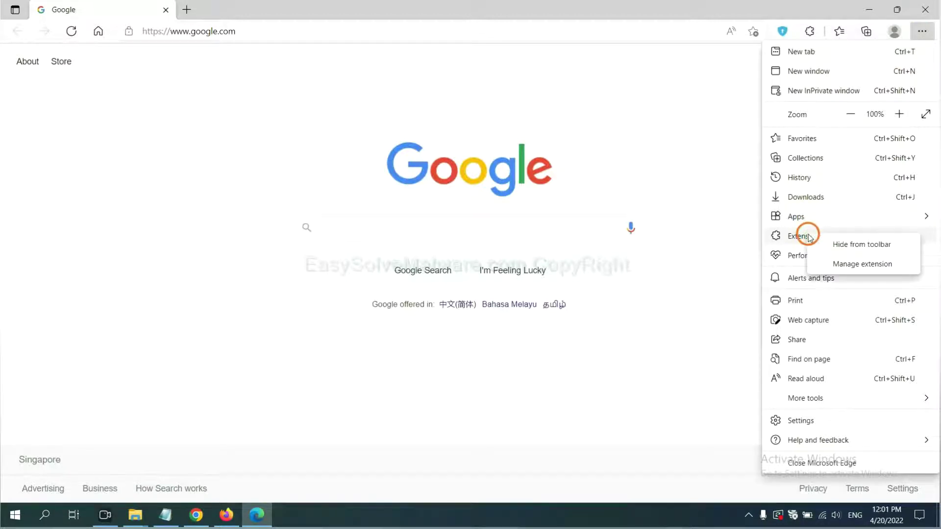
pyautogui.click(844, 264)
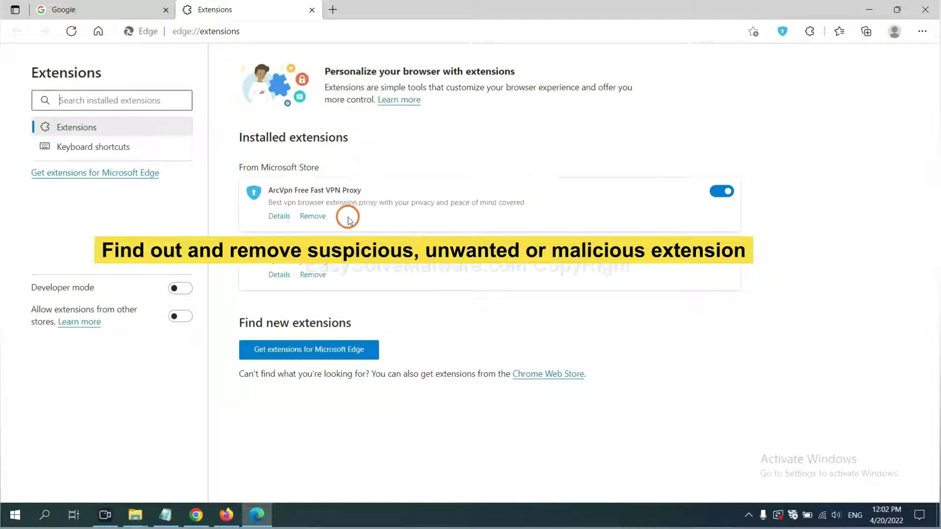
pyautogui.click(322, 218)
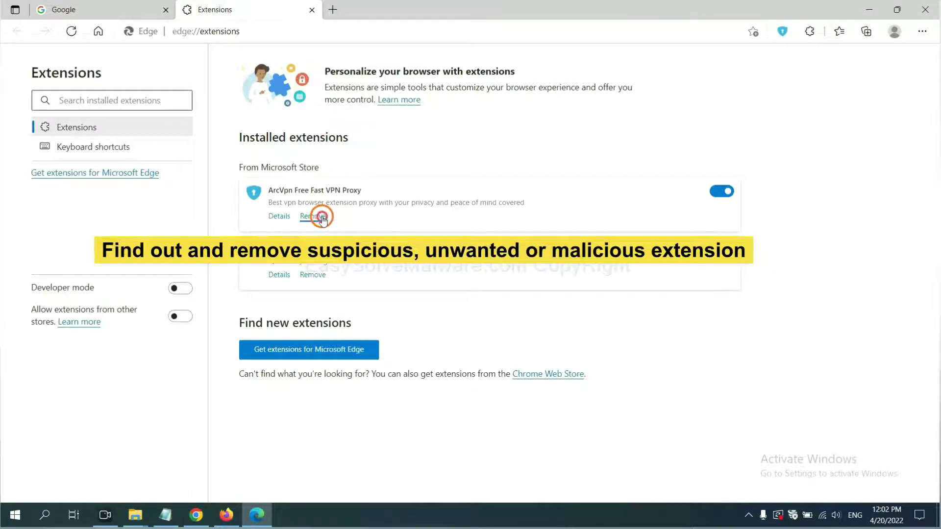
pyautogui.click(702, 121)
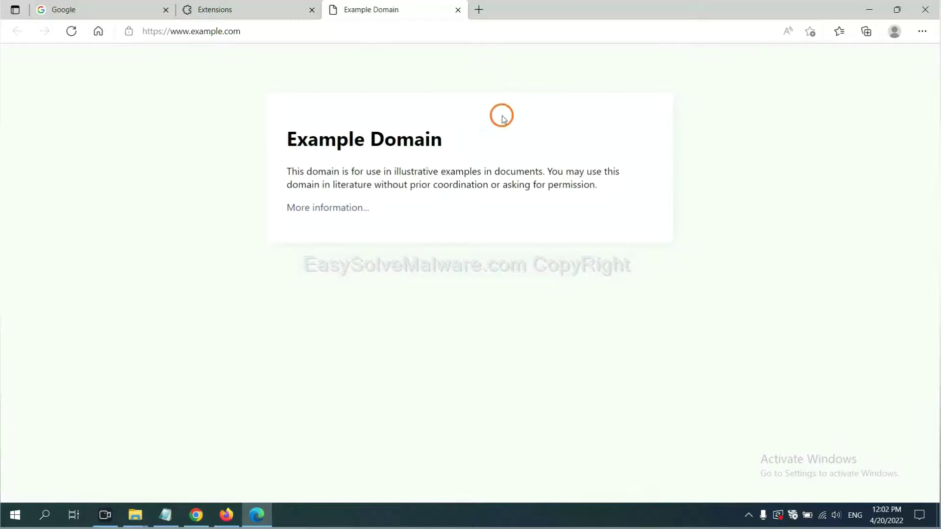
# Review step 4 in the Notepad guide, then open the Run dialog with regedit entered
pyautogui.click(937, 523)
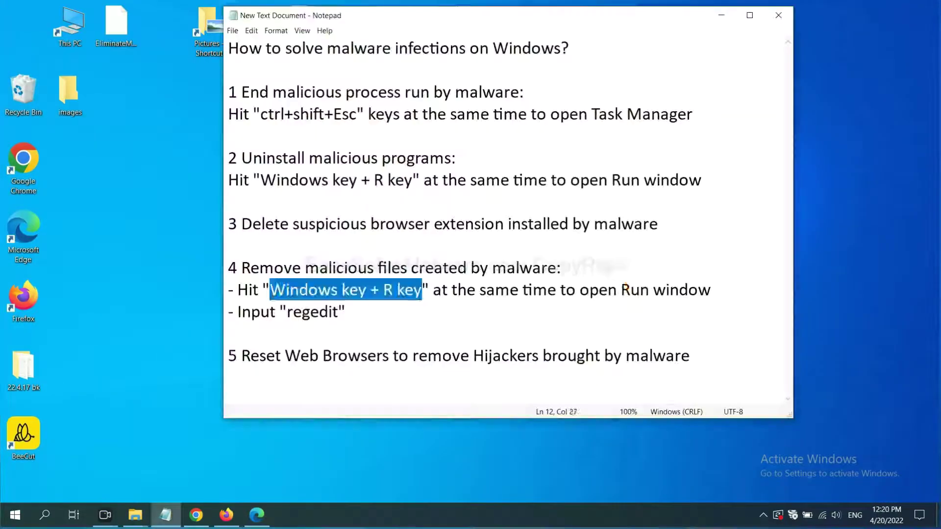
pyautogui.click(639, 288)
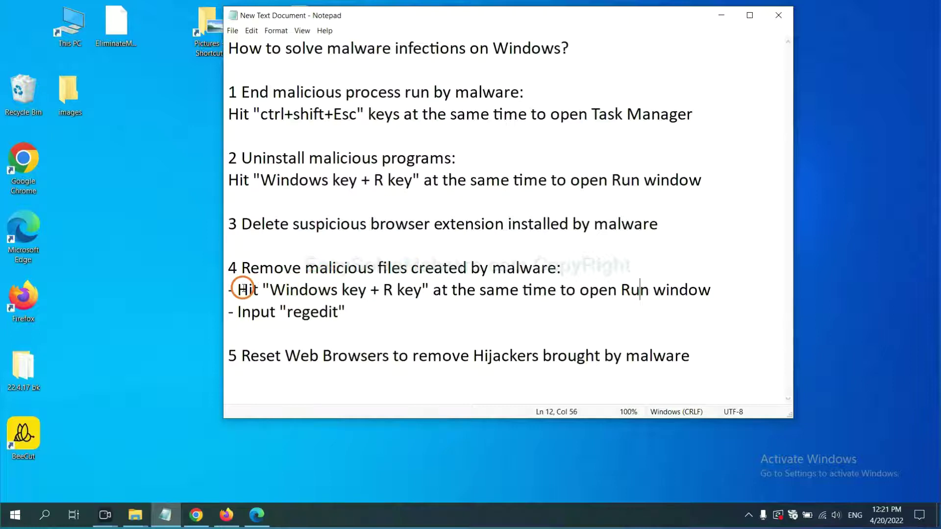
pyautogui.moveTo(243, 289); pyautogui.dragTo(540, 300)
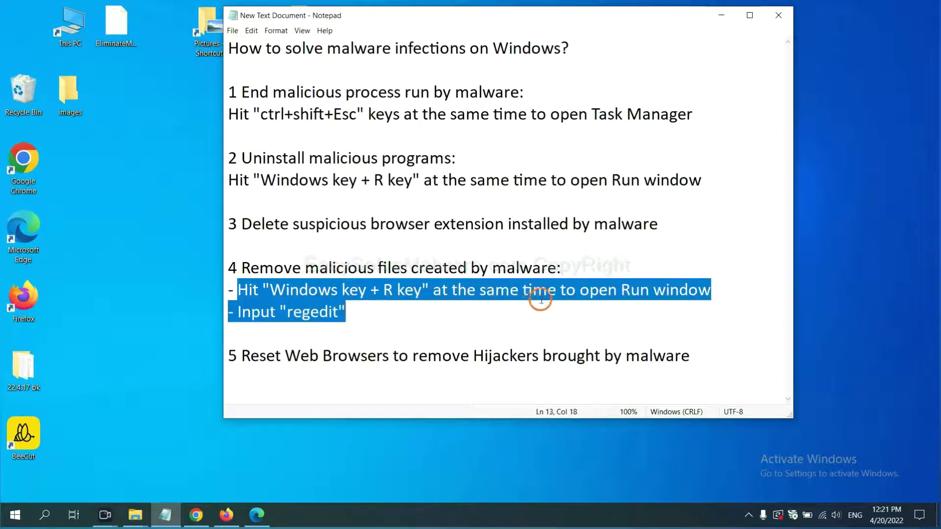
pyautogui.click(545, 294)
pyautogui.press('super+r')
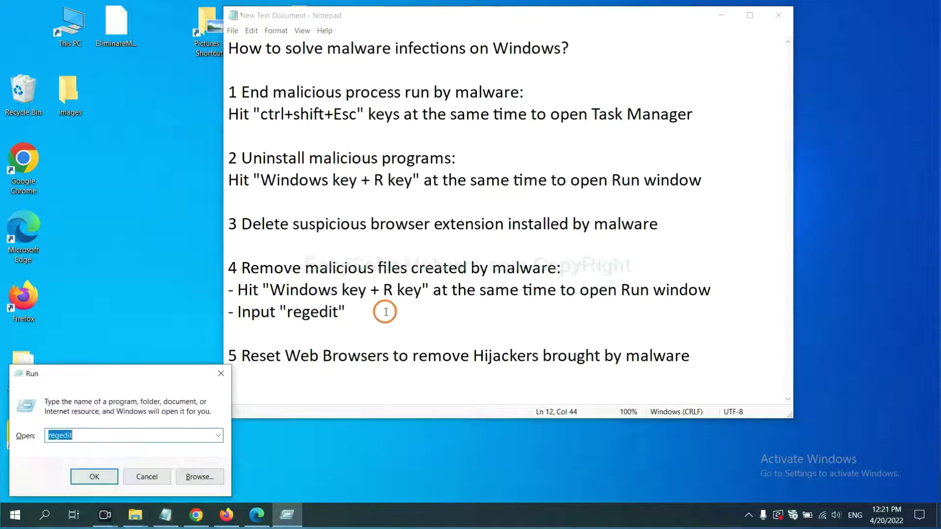
pyautogui.moveTo(178, 372); pyautogui.dragTo(749, 196)
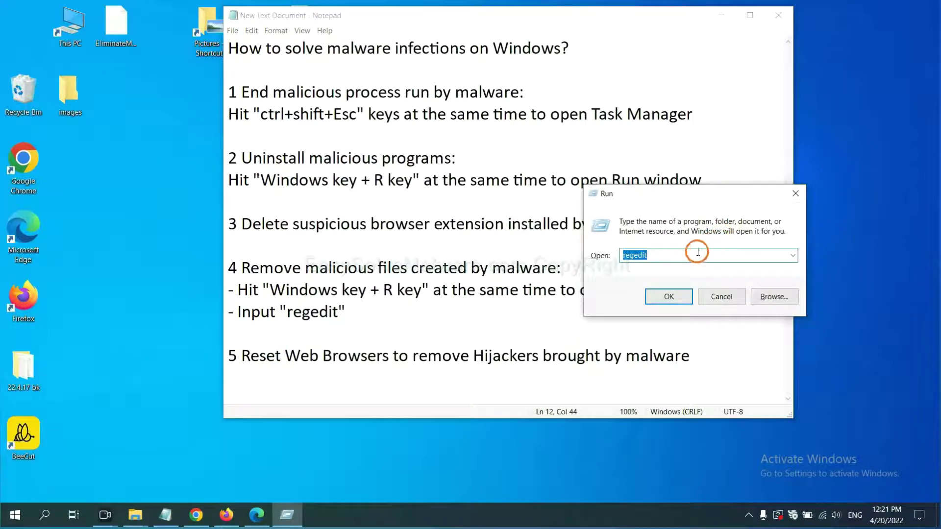
pyautogui.click(683, 254)
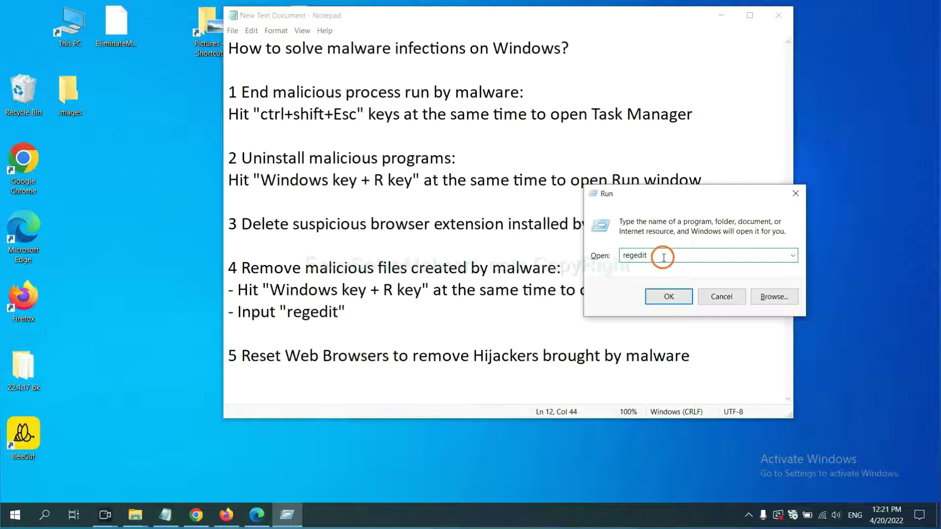
# Launch Registry Editor with regedit and search keys, values and data for 'beecut'
pyautogui.click(668, 296)
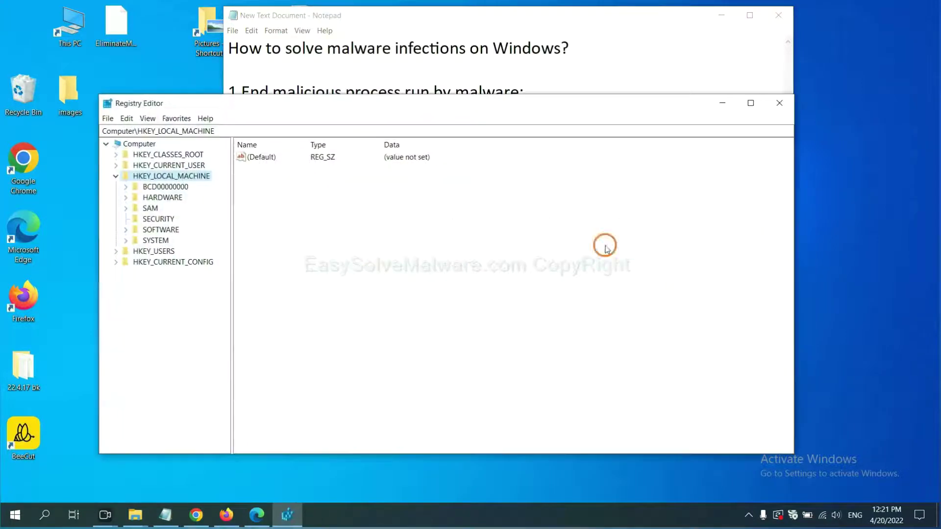
pyautogui.click(131, 120)
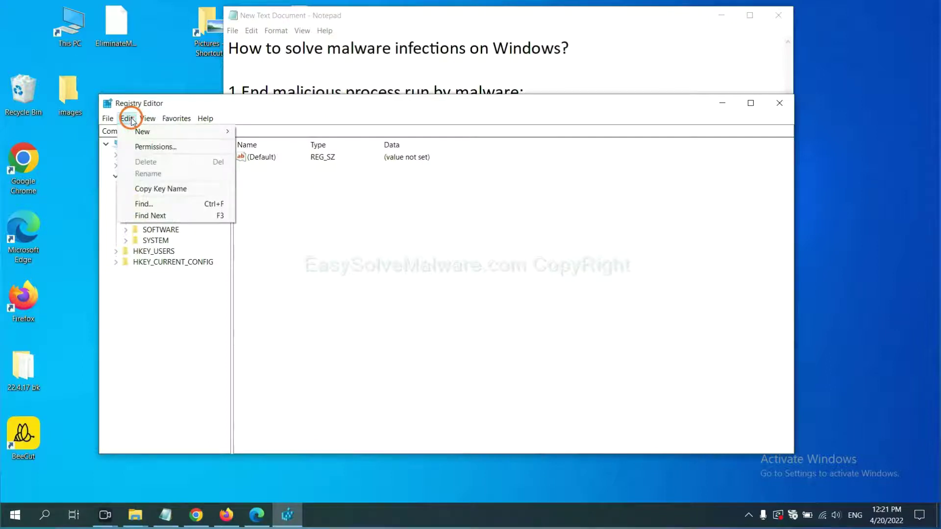
pyautogui.click(166, 205)
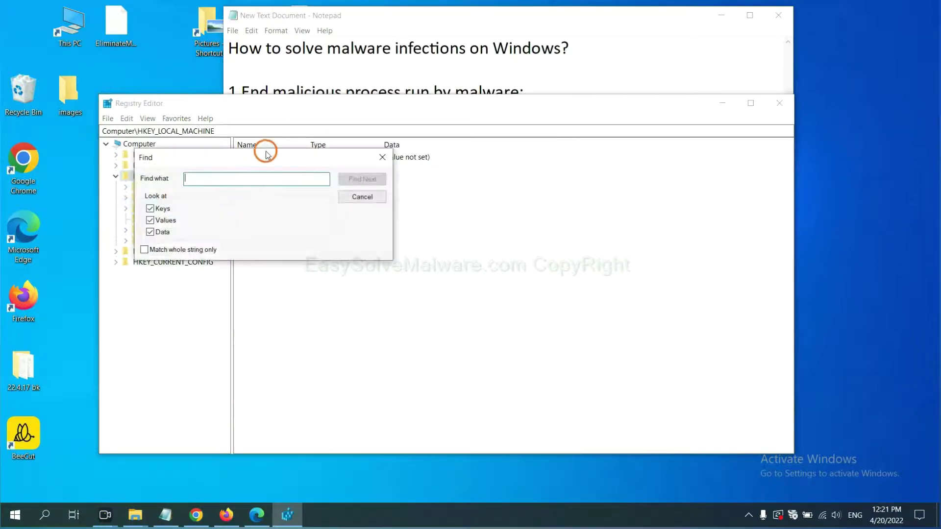
pyautogui.moveTo(265, 153); pyautogui.dragTo(310, 163)
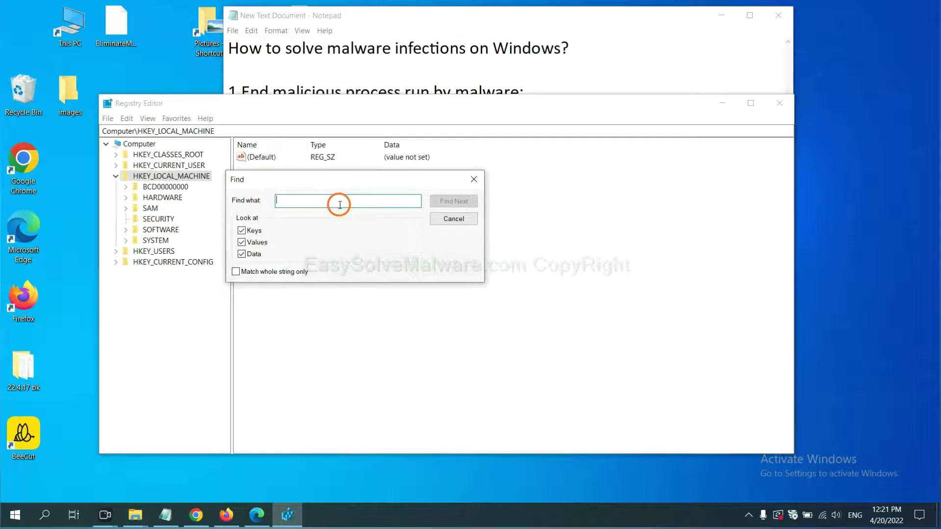
pyautogui.write('be')
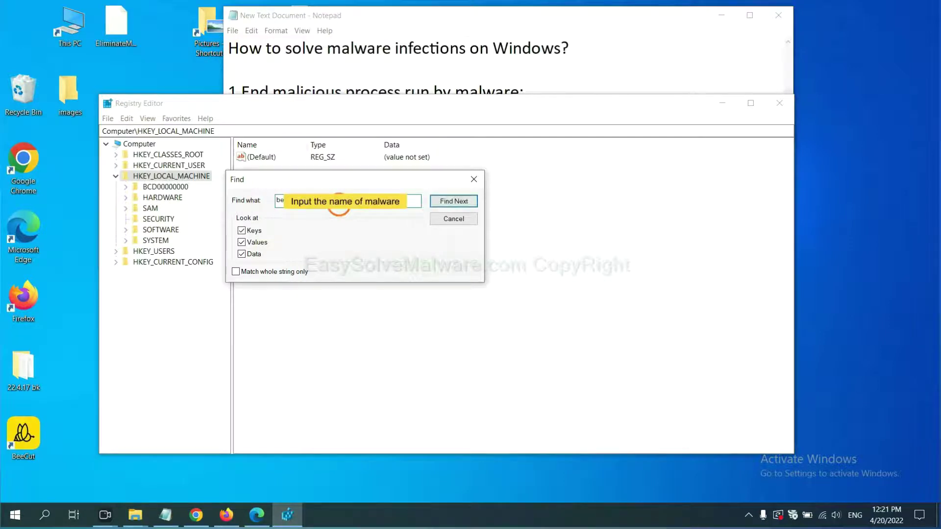
pyautogui.write('ecut')
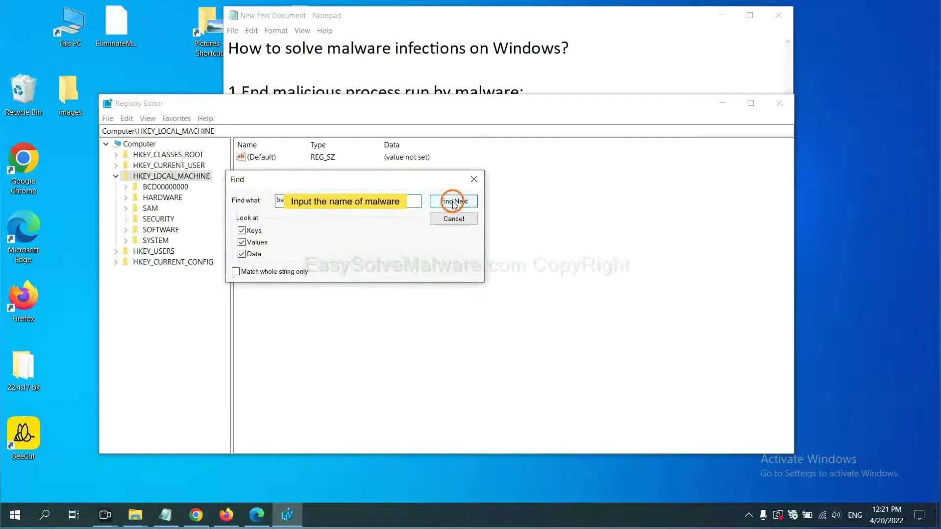
pyautogui.click(452, 202)
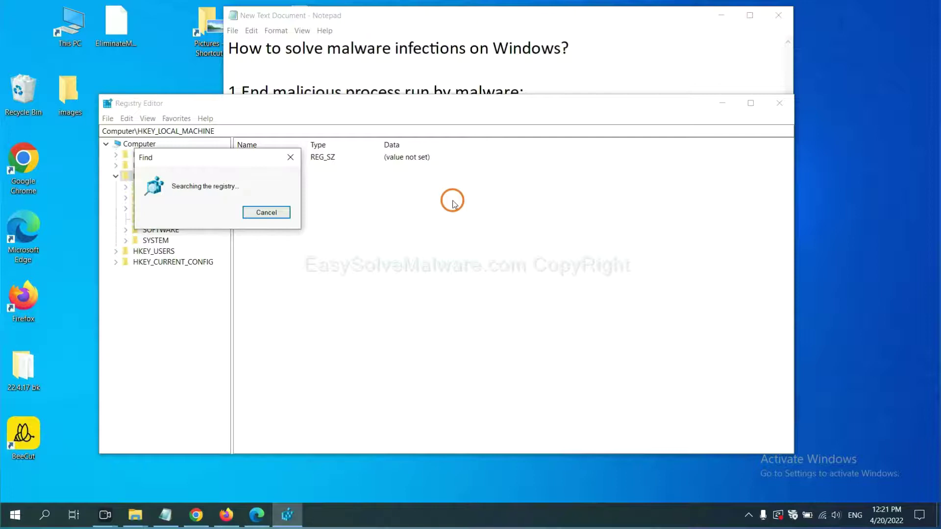
# Reveal the full path of the FEATURE_BROWSER_EMULATION key holding BeeCut.exe and right-click it
pyautogui.moveTo(256, 156); pyautogui.dragTo(330, 156)
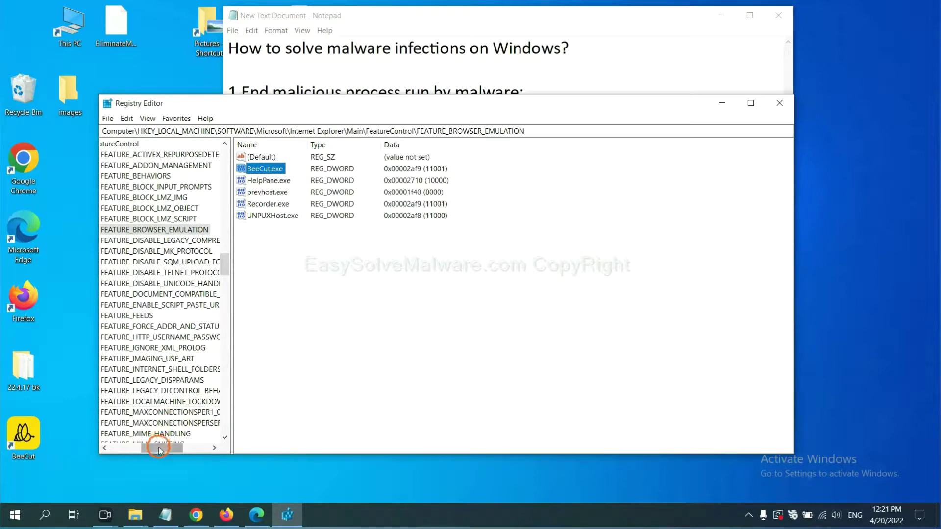
pyautogui.moveTo(159, 449)
pyautogui.mouseDown()
pyautogui.moveTo(137, 447)
pyautogui.moveTo(150, 447)
pyautogui.mouseUp()
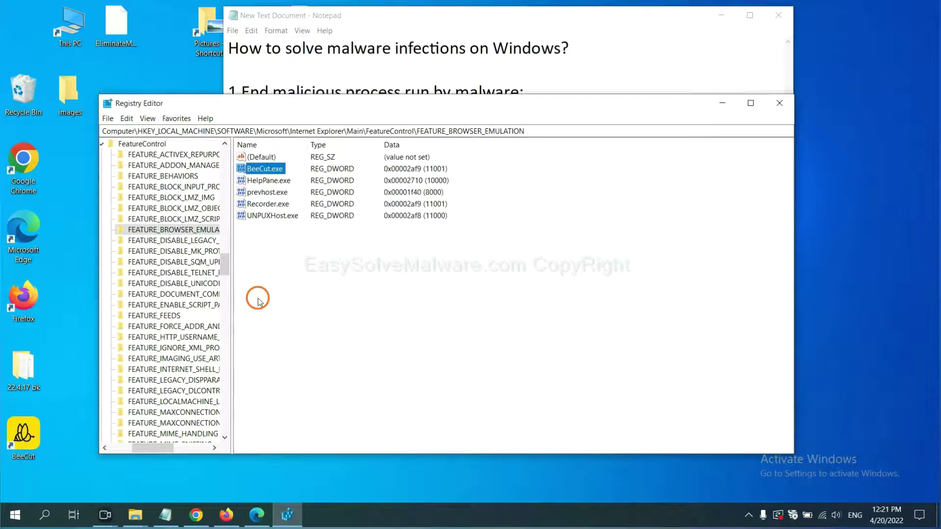
pyautogui.rightClick(191, 233)
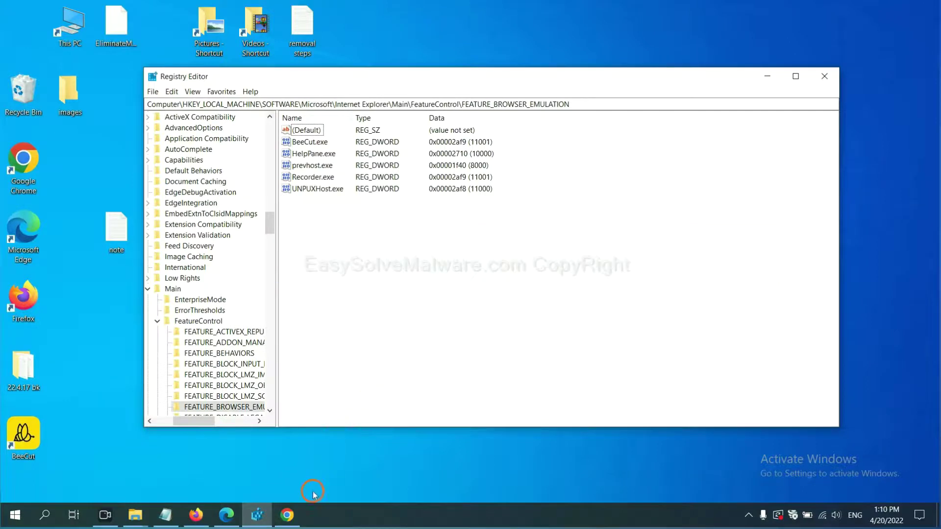
# Scroll the EasySolveMalware guide in Chrome and follow its Download SpyHunter for Windows link
pyautogui.click(289, 516)
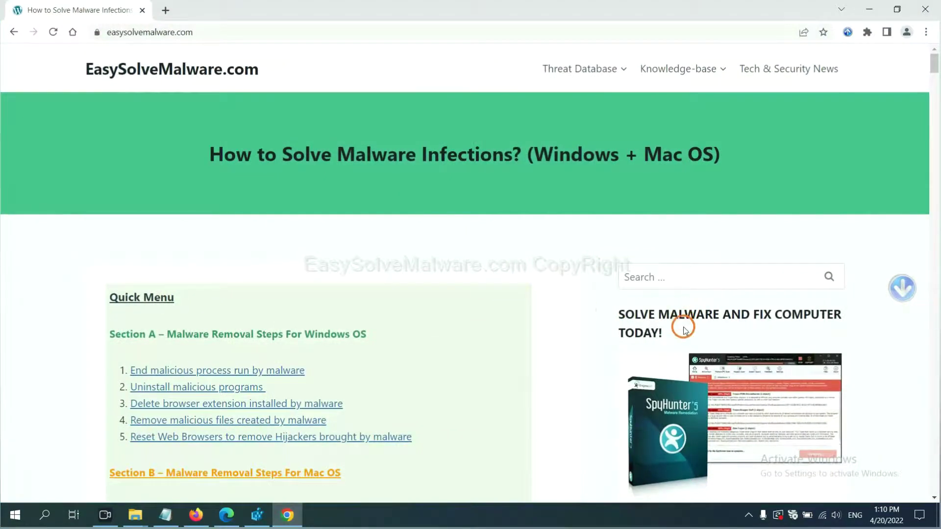
pyautogui.scroll(-1, 683, 321)
pyautogui.scroll(1, 678, 341)
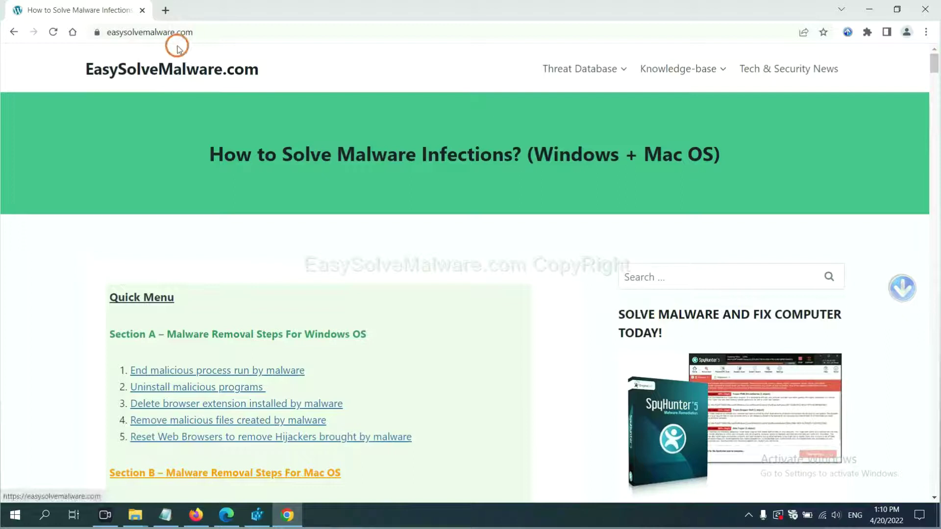
pyautogui.scroll(-3, 764, 324)
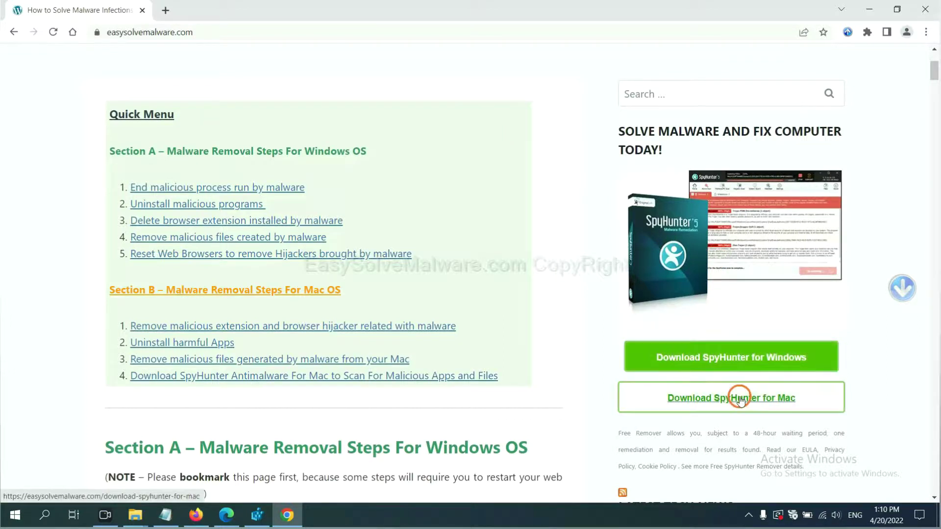
pyautogui.click(741, 362)
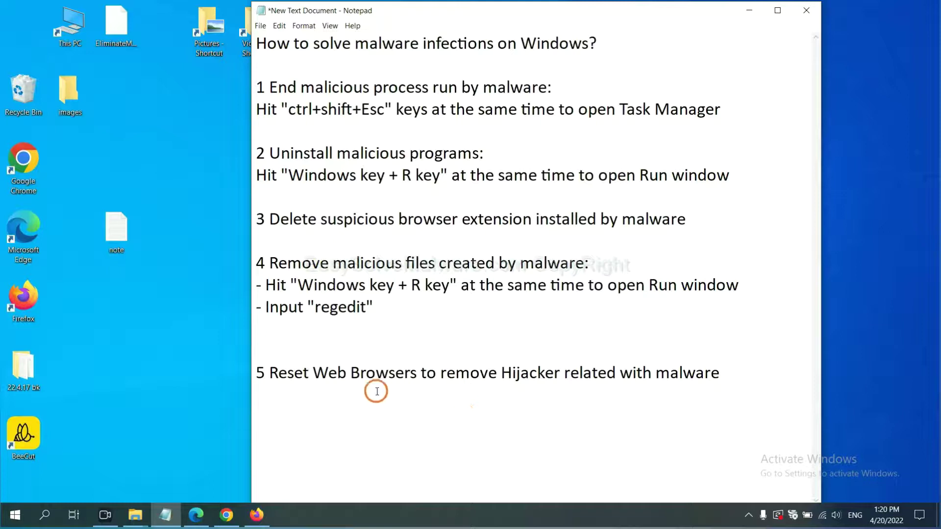
# Search Chrome settings for 'reset' and bring up the restore-original-defaults prompt
pyautogui.click(226, 515)
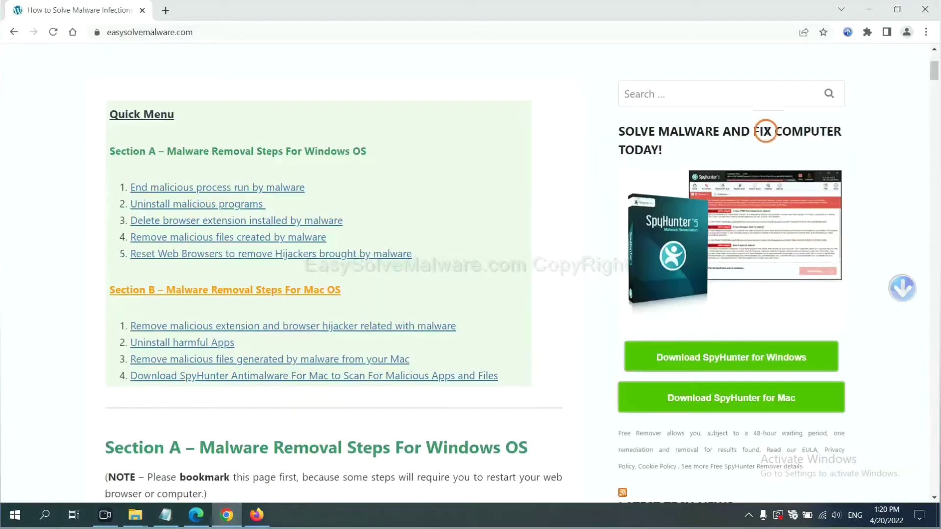
pyautogui.click(927, 33)
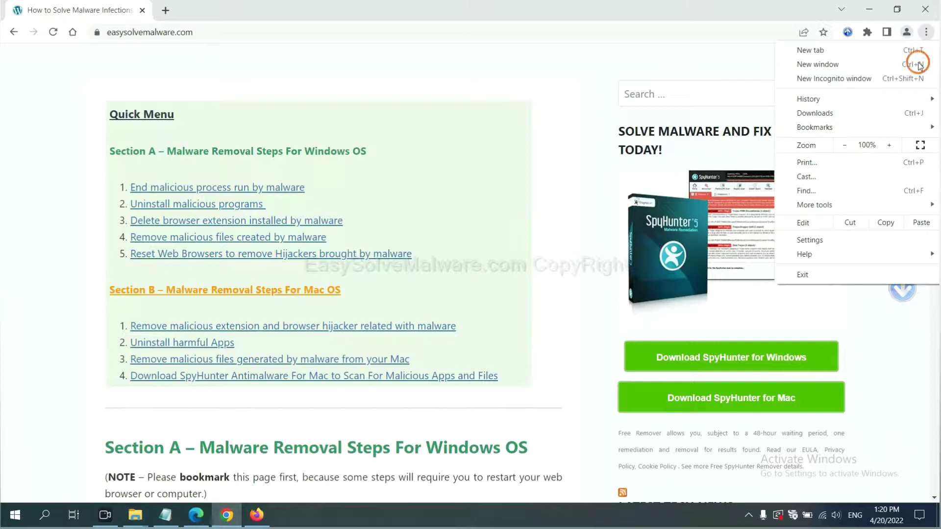
pyautogui.click(822, 239)
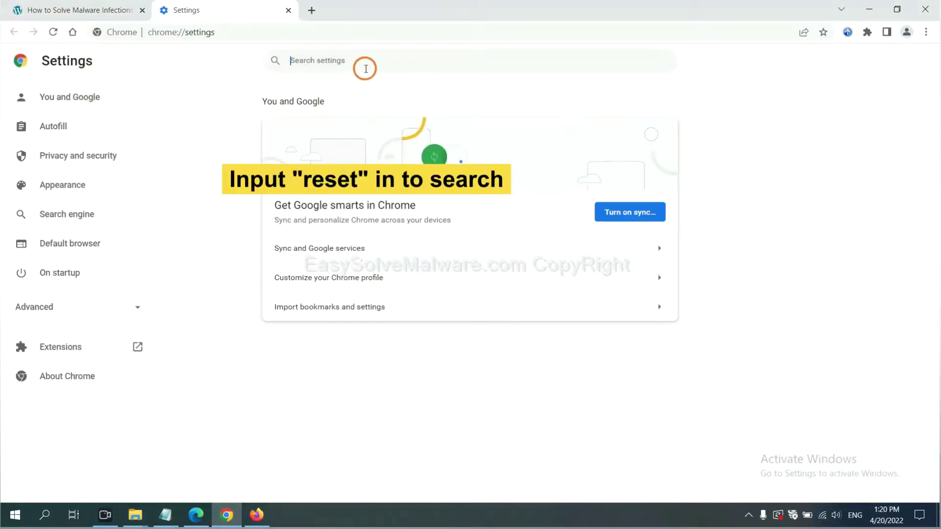
pyautogui.click(366, 68)
pyautogui.write('reset')
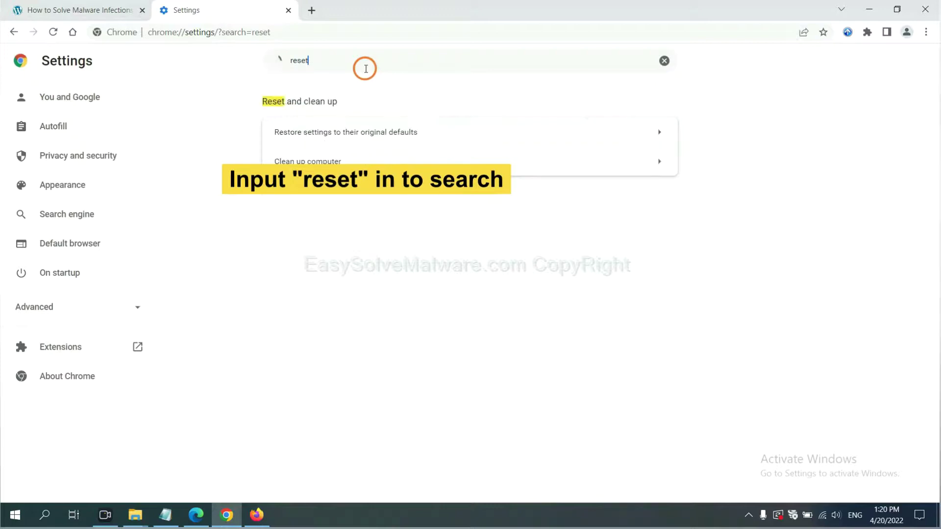
pyautogui.click(404, 132)
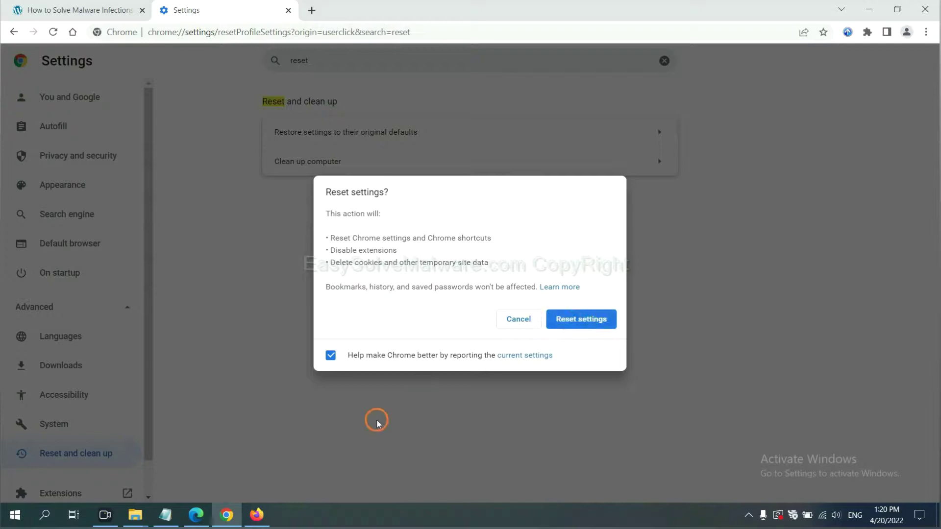
pyautogui.click(258, 512)
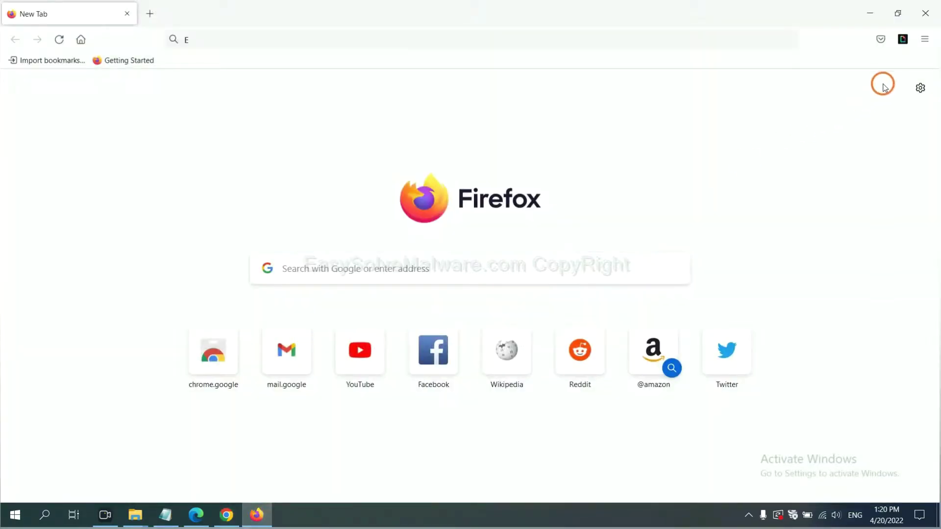
# Refresh Firefox to its default settings from the Troubleshooting Information page
pyautogui.click(926, 45)
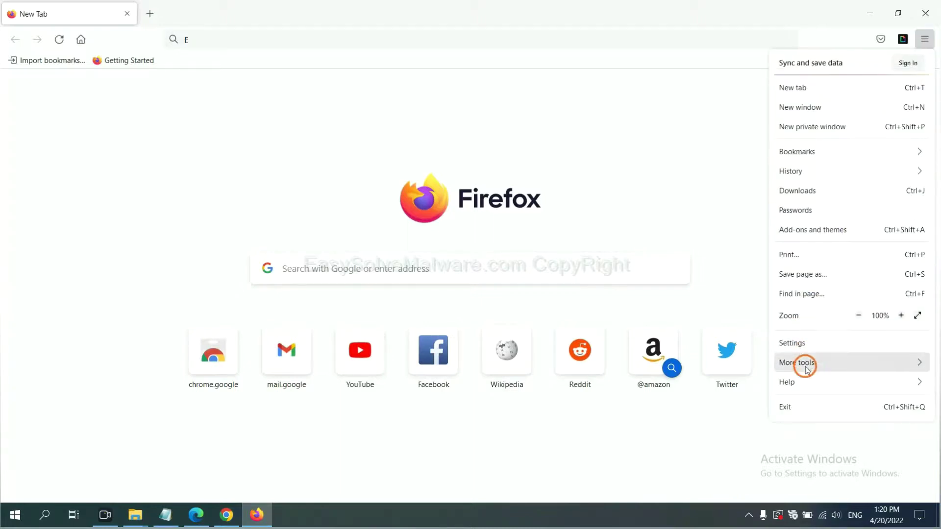
pyautogui.click(809, 382)
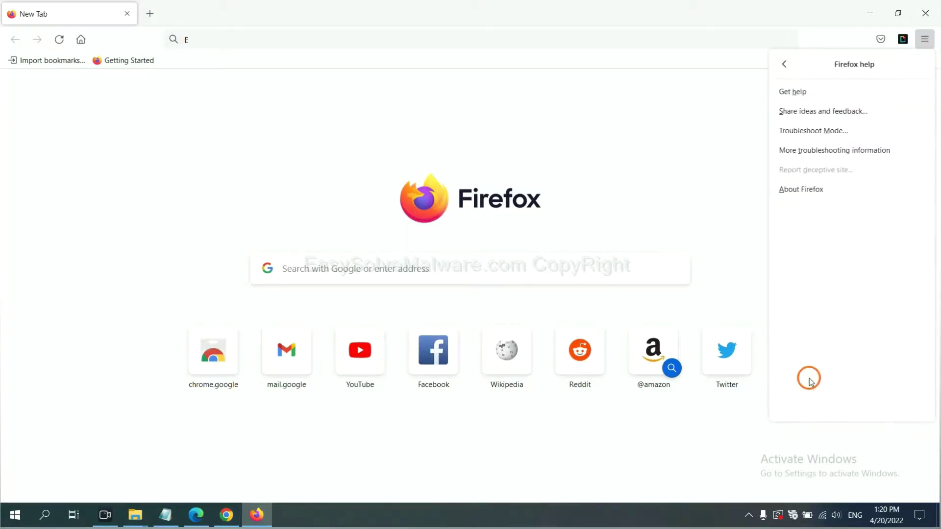
pyautogui.click(827, 154)
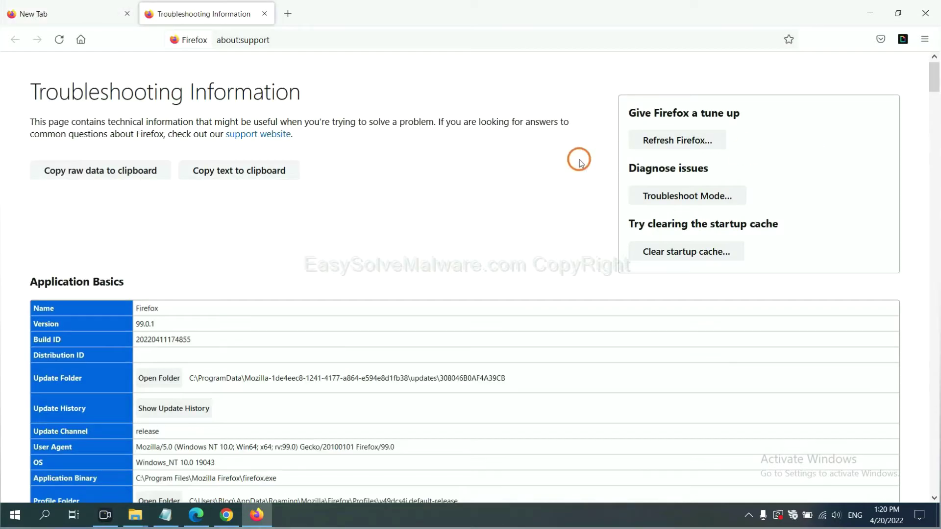
pyautogui.click(662, 145)
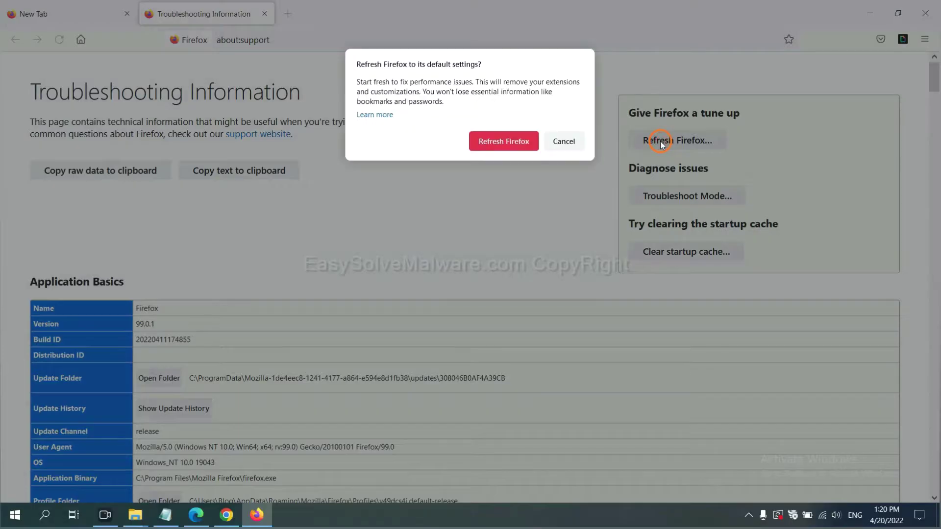
pyautogui.click(510, 147)
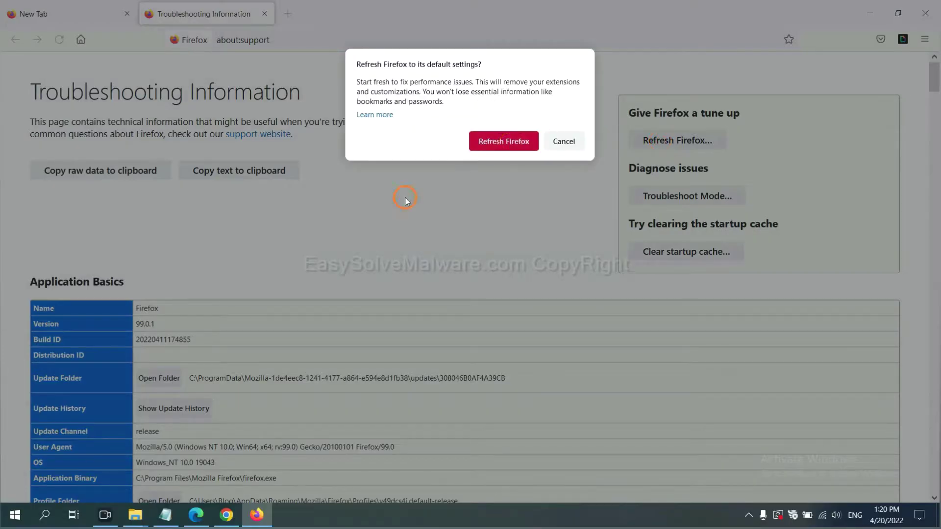
pyautogui.click(196, 518)
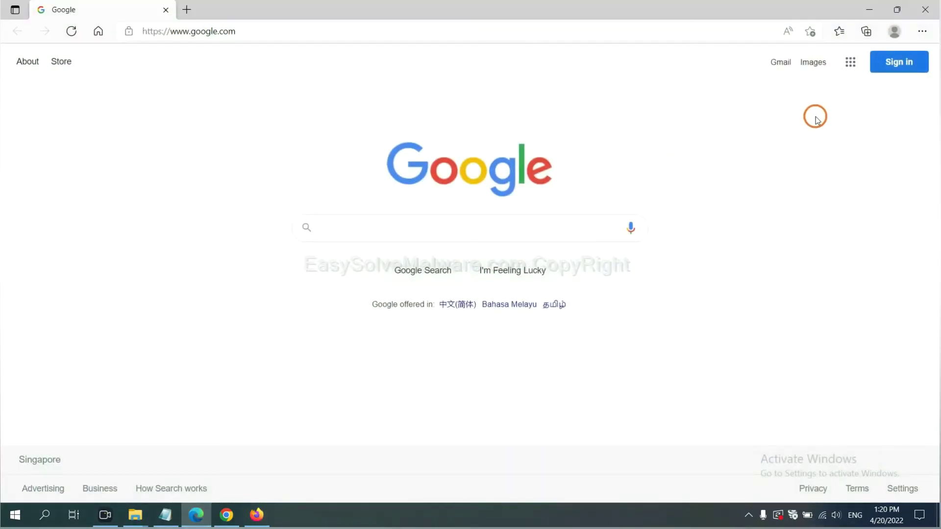
# Search Edge settings for 'reset' and bring up the restore-default-values confirmation
pyautogui.click(921, 31)
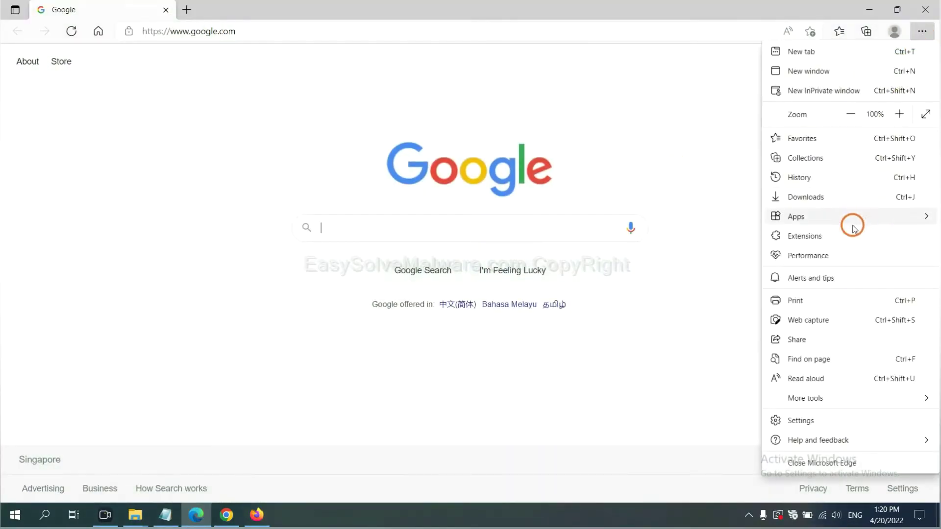
pyautogui.click(811, 422)
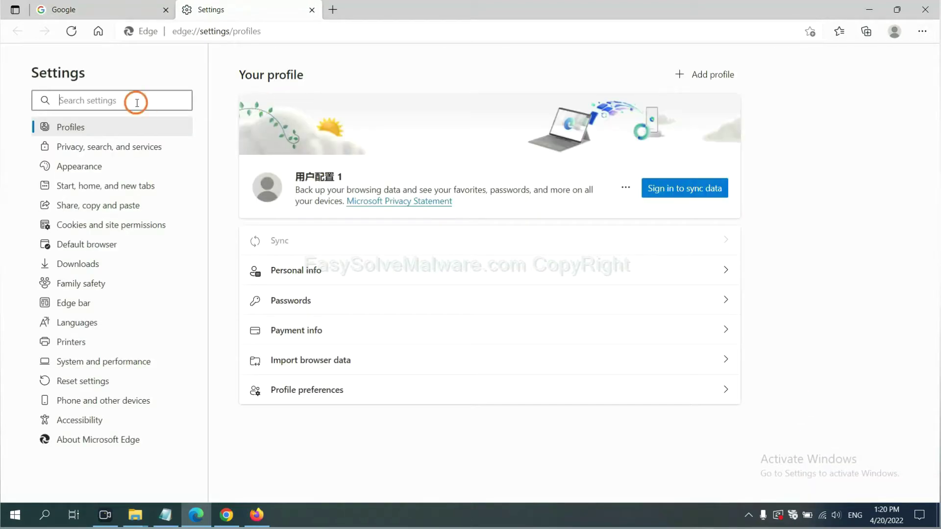
pyautogui.write('reset')
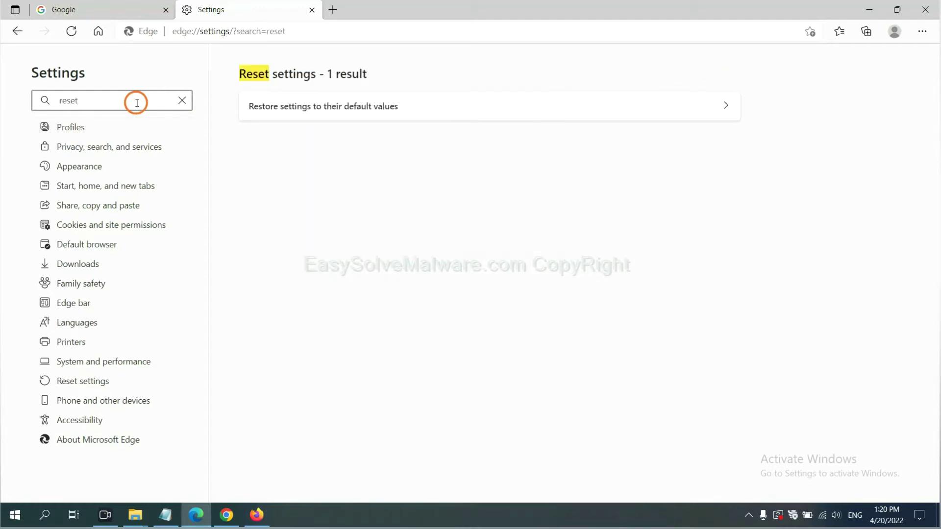
pyautogui.click(330, 104)
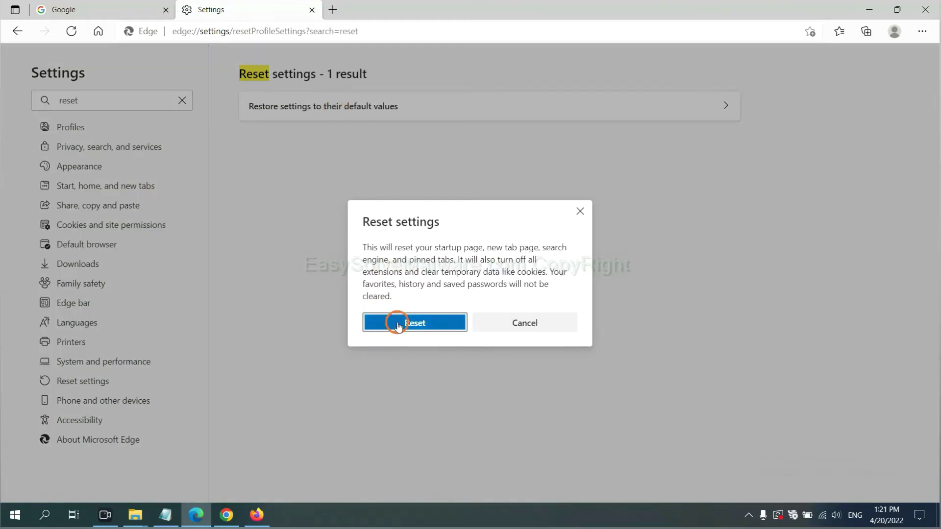